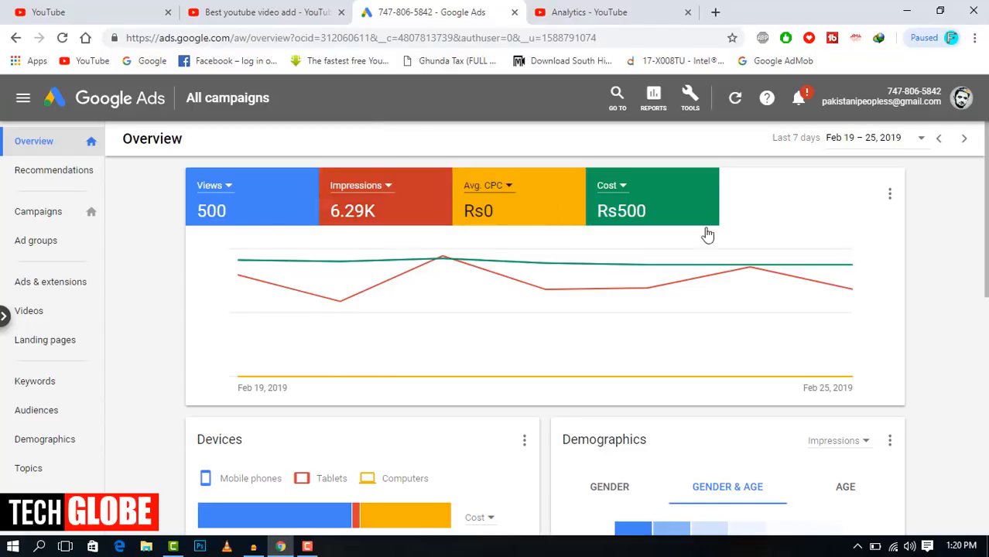
Step: Examine the lifetime YouTube Analytics overview of the "Earn 15$ Per Hour" video, including watch time, views, engagement and traffic sources
mouse_move(850, 267)
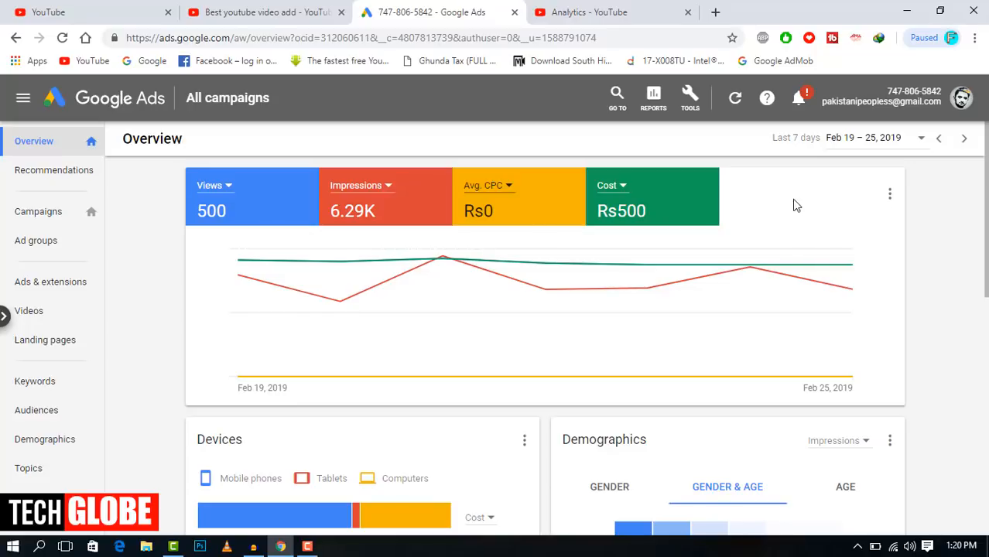
click(628, 9)
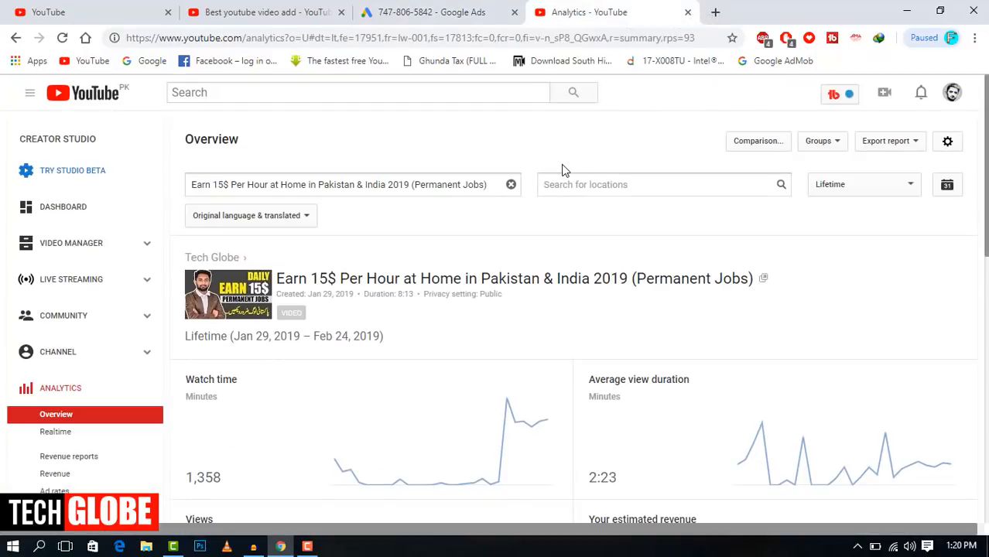
scroll(553, 256, down, 2)
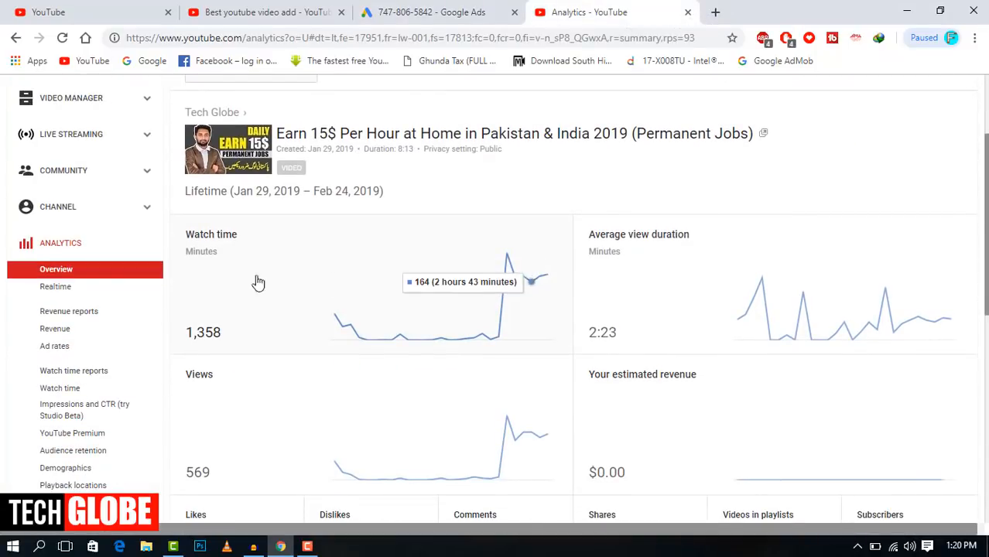
scroll(303, 303, down, 3)
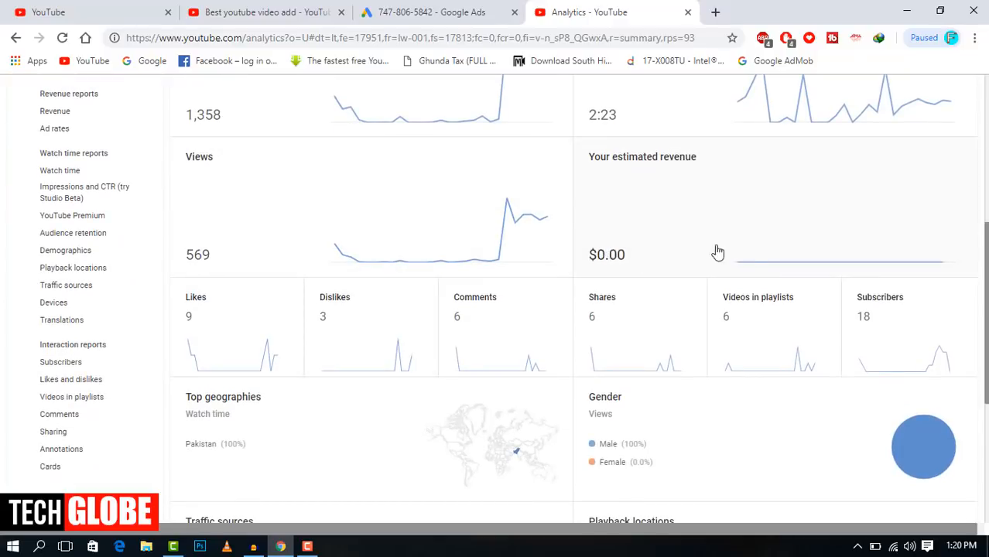
scroll(893, 335, down, 3)
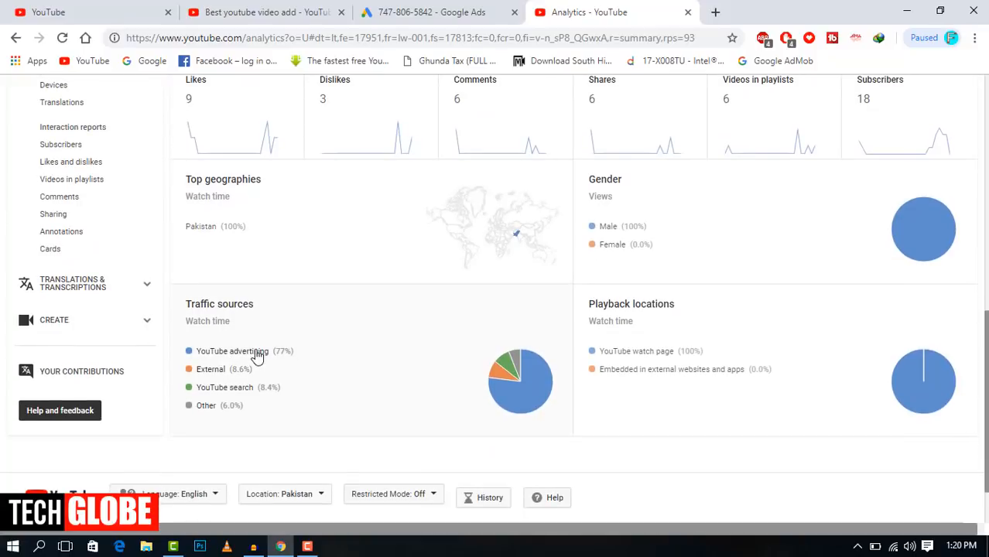
scroll(472, 393, up, 1)
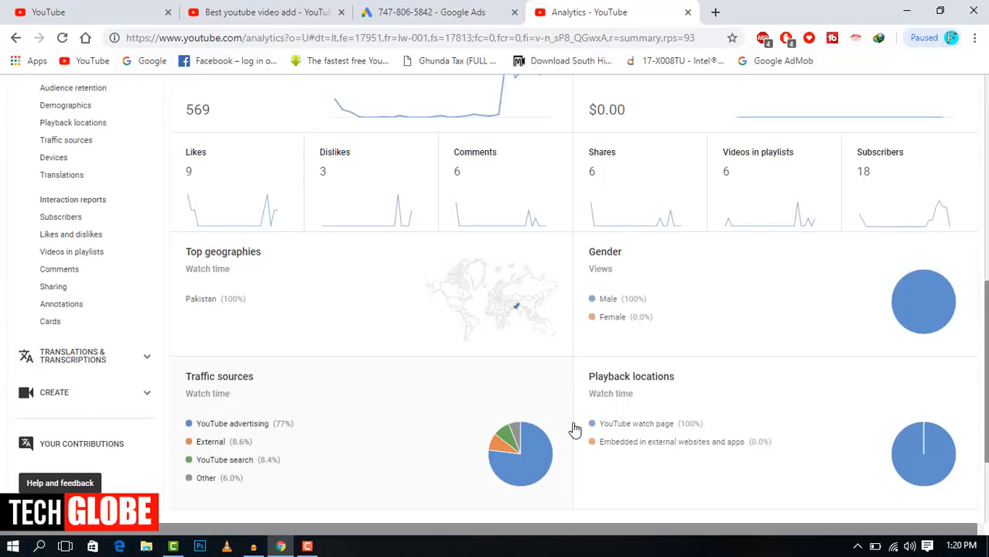
scroll(349, 367, up, 2)
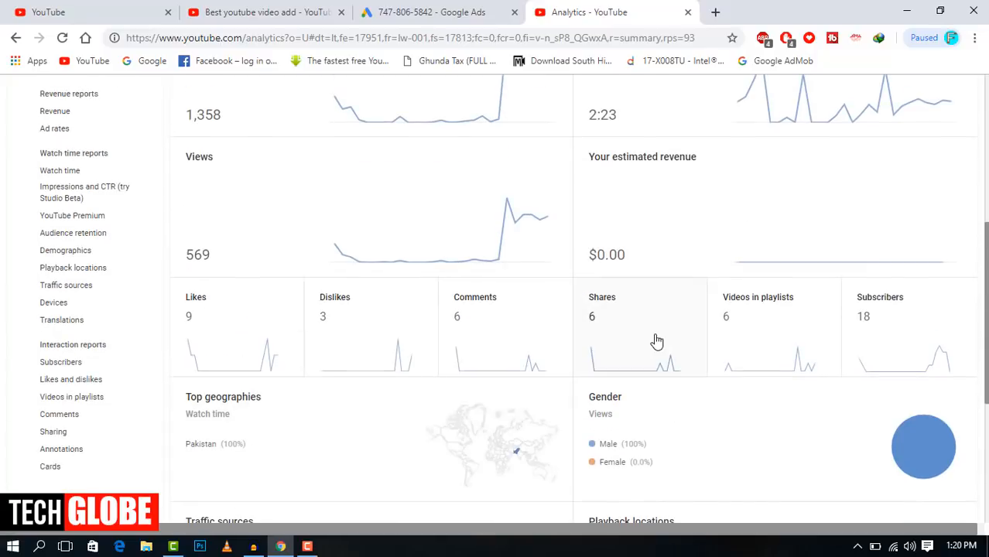
scroll(634, 356, up, 2)
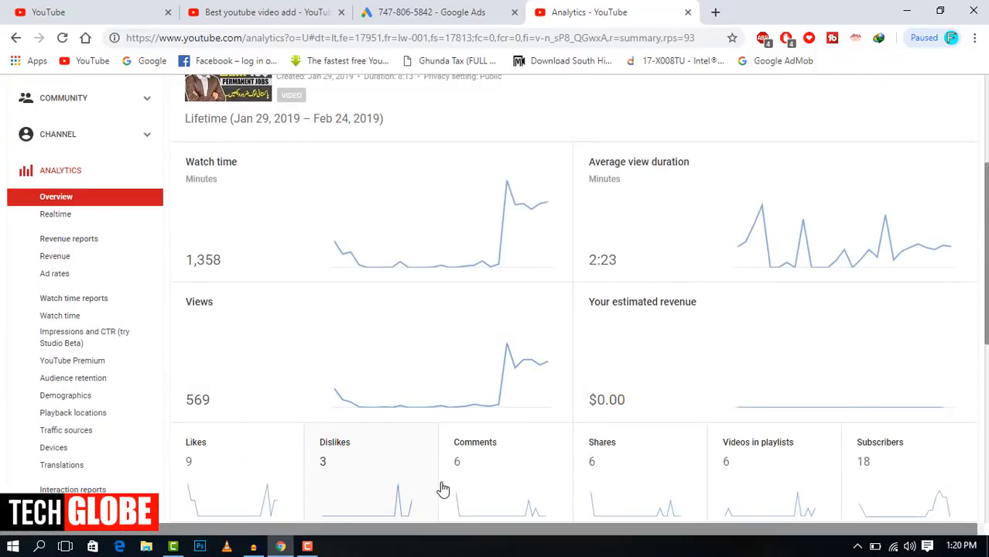
Step: Select the entire existing query on the YouTube search results page
click(333, 8)
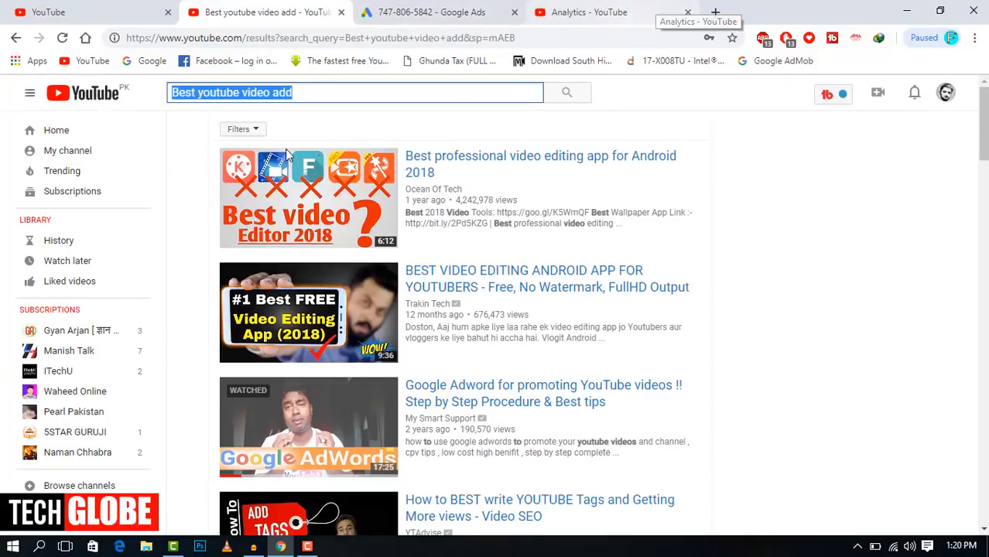
click(334, 91)
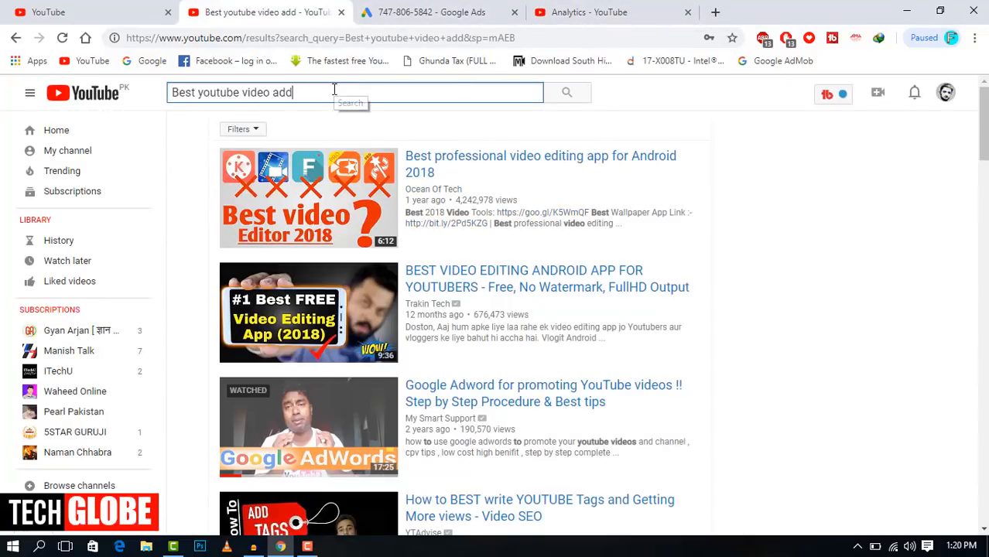
drag(331, 90, 141, 107)
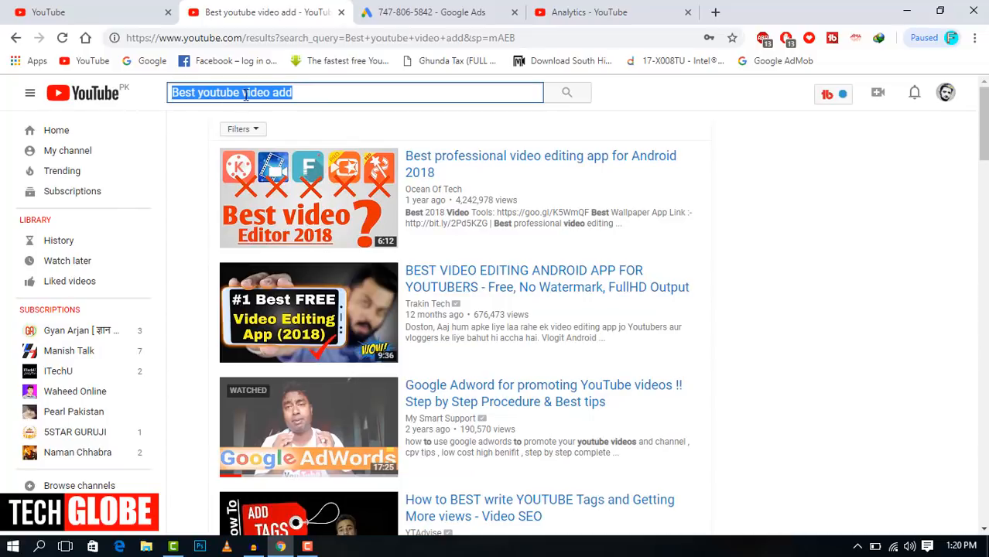
triple_click(308, 93)
Step: Copy the phrase "Connect Any WiFi without Password" from the title of the video open for editing in Creator Studio
click(112, 9)
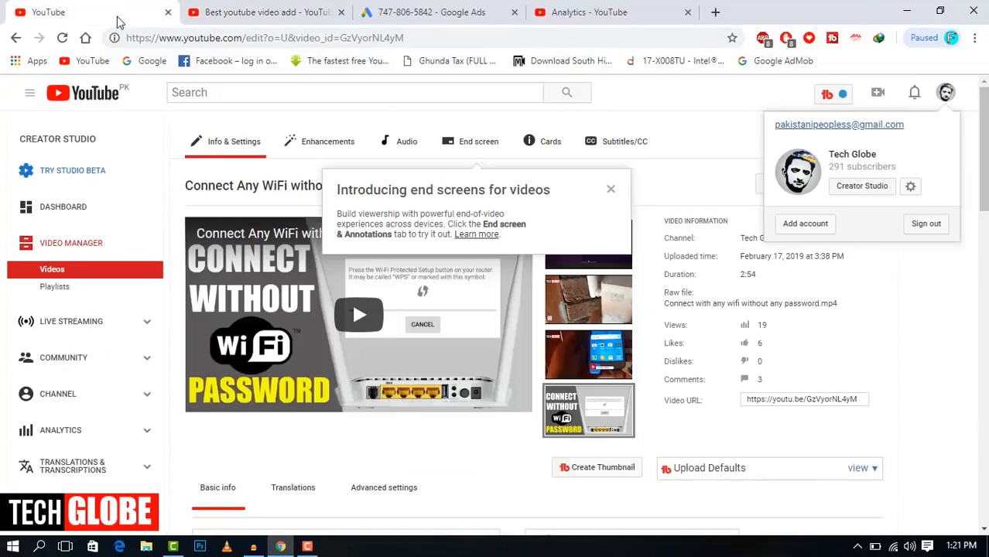
scroll(246, 380, down, 3)
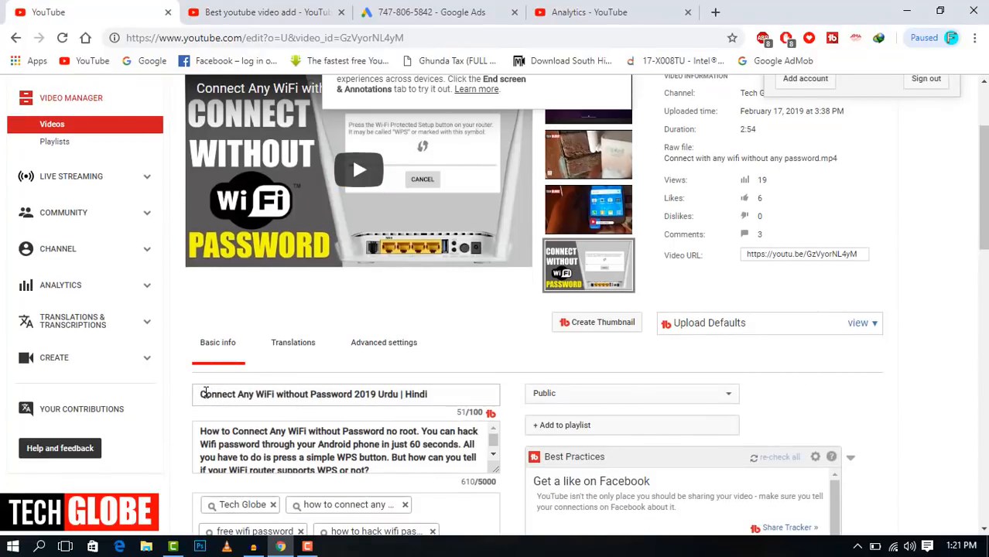
drag(199, 394, 350, 395)
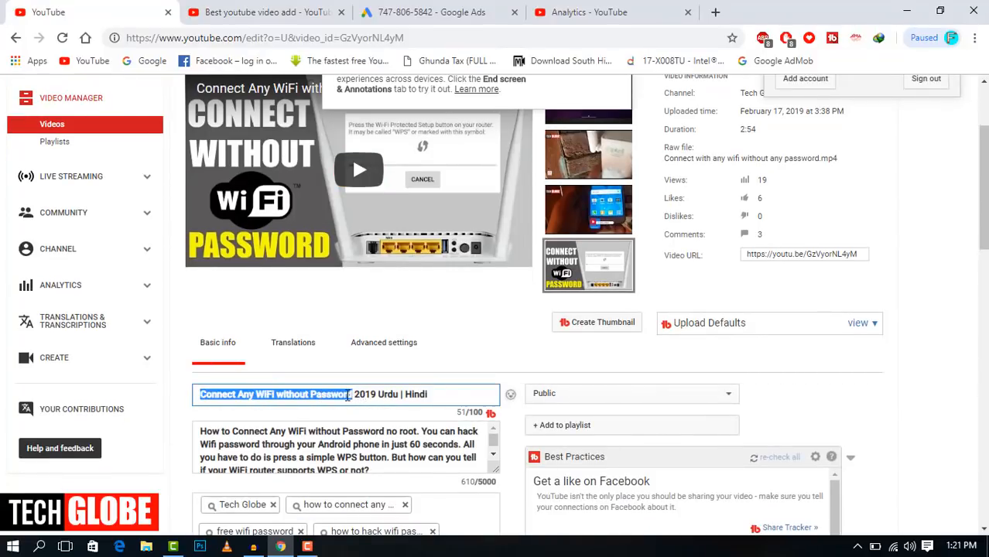
right_click(341, 394)
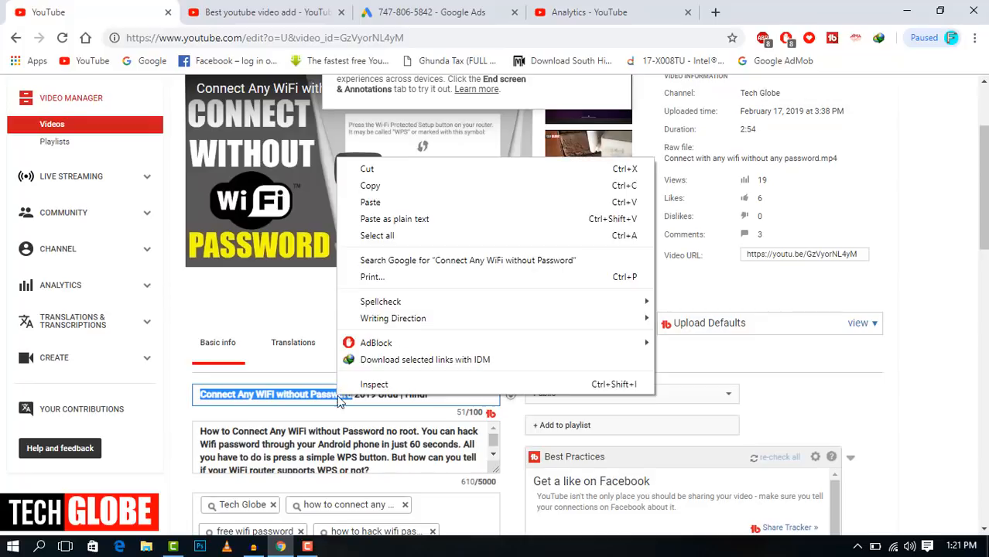
click(369, 186)
Step: Replace the YouTube search query with the copied phrase "Connect Any WiFi without Password" and run the search
click(263, 12)
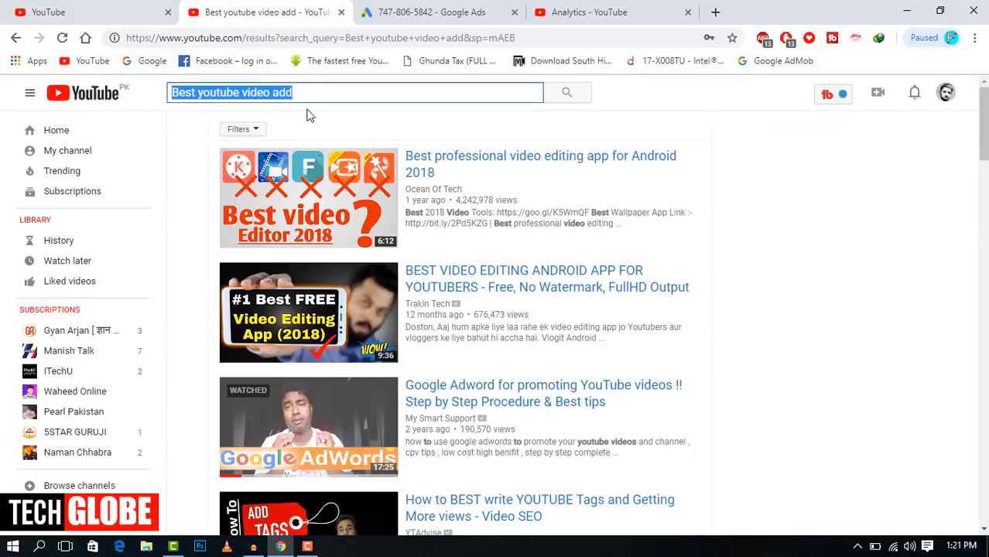
key(ctrl+v)
key(Return)
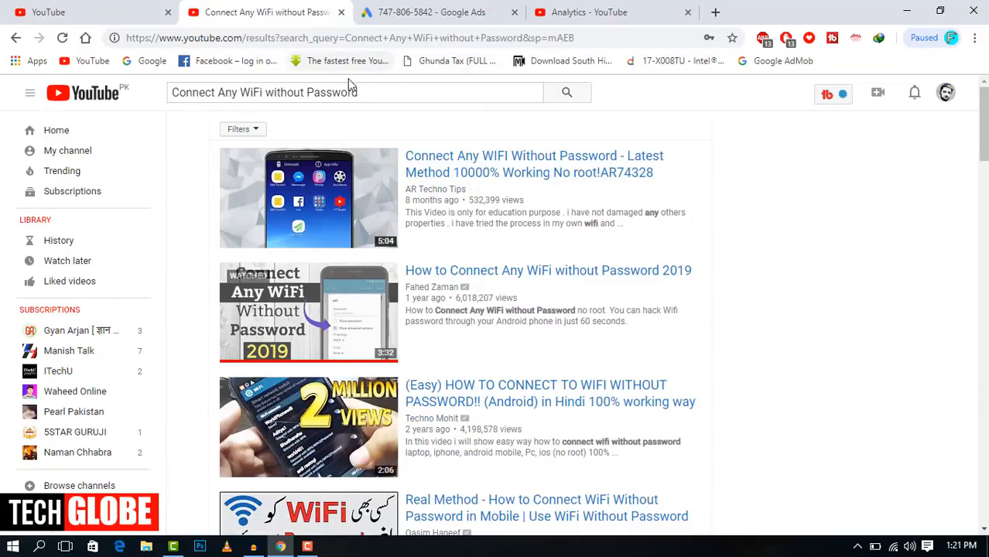
click(382, 87)
drag(382, 86, 224, 93)
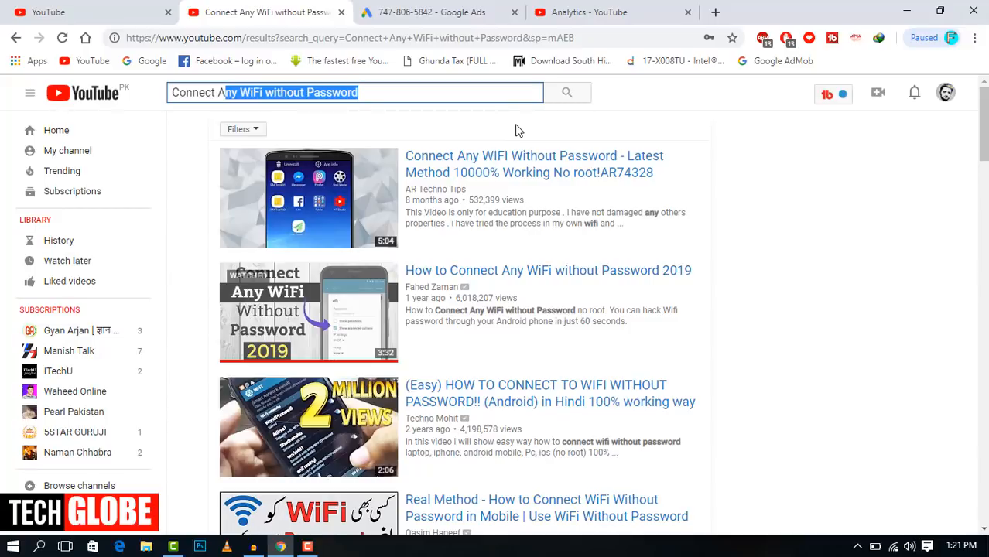
Step: Switch to Google Ads and start creating a new campaign from the campaigns list
click(423, 9)
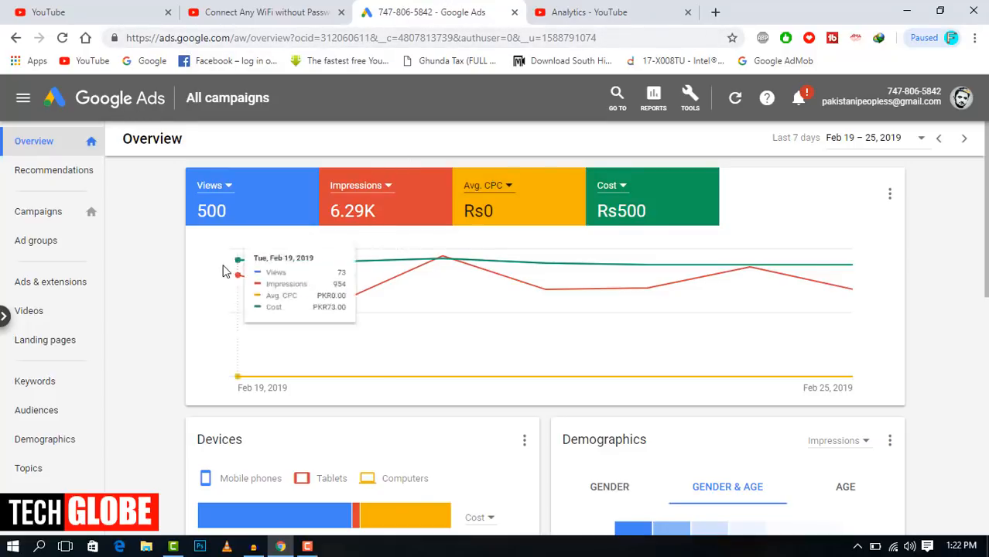
click(47, 212)
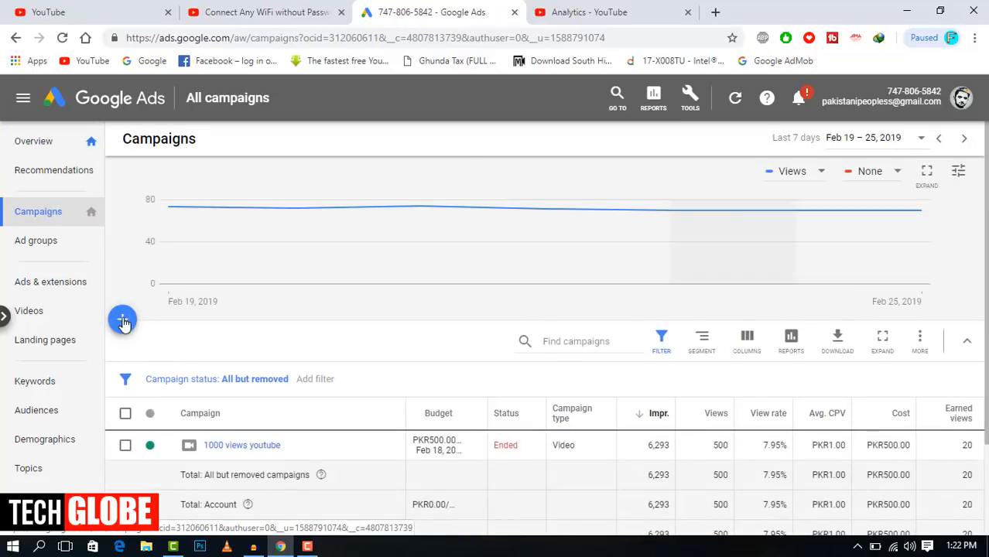
click(123, 322)
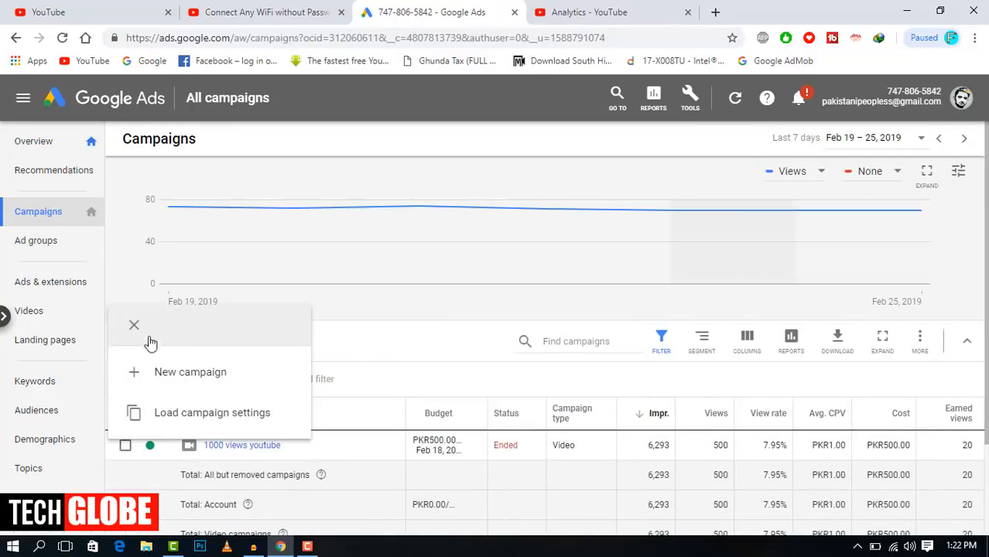
click(149, 379)
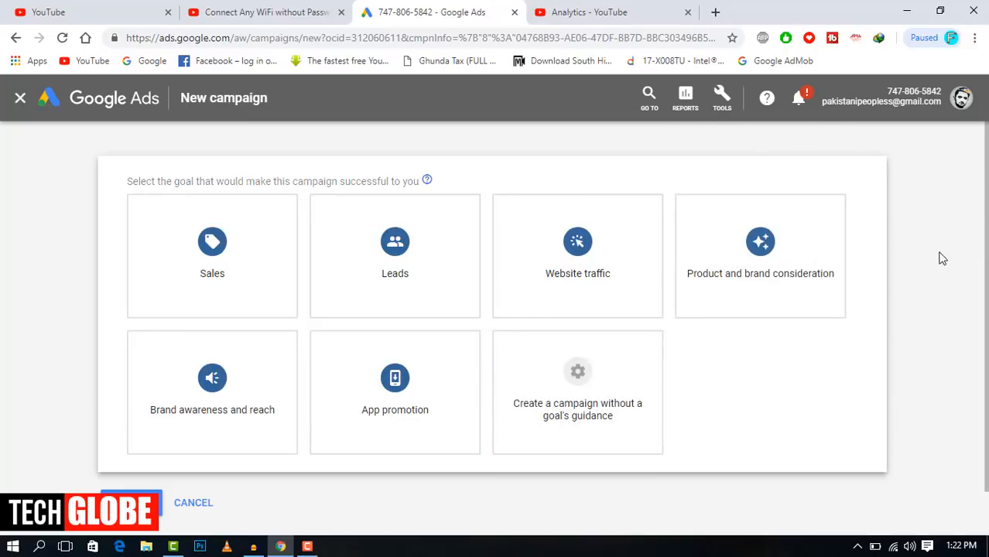
Step: Choose the Product and brand consideration goal with the Video campaign type, and continue with the Influence consideration subtype
click(764, 292)
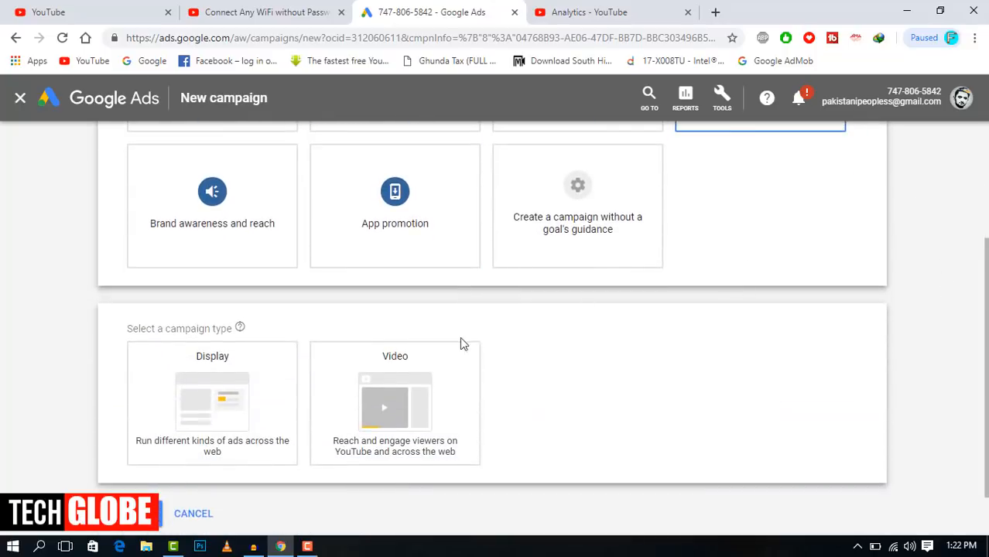
click(378, 410)
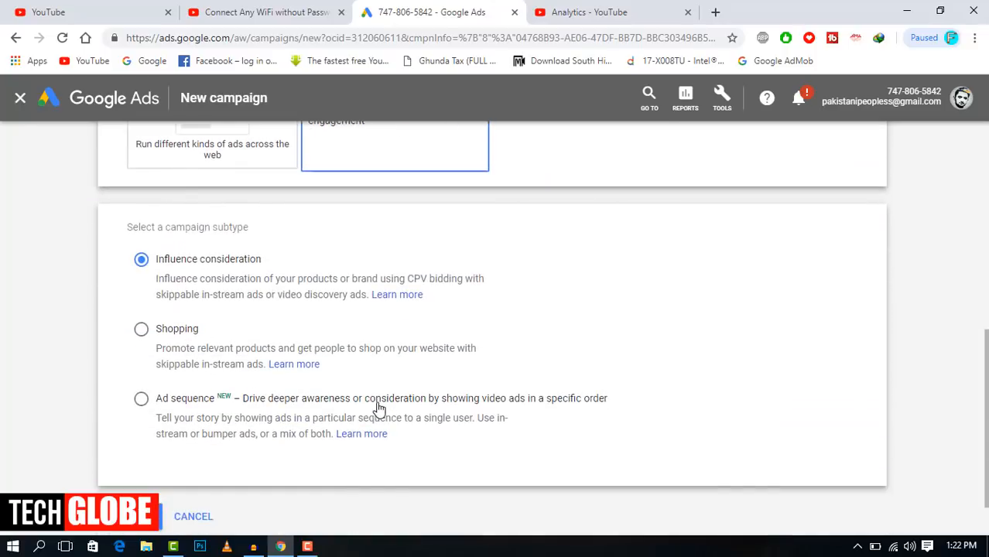
scroll(365, 379, down, 2)
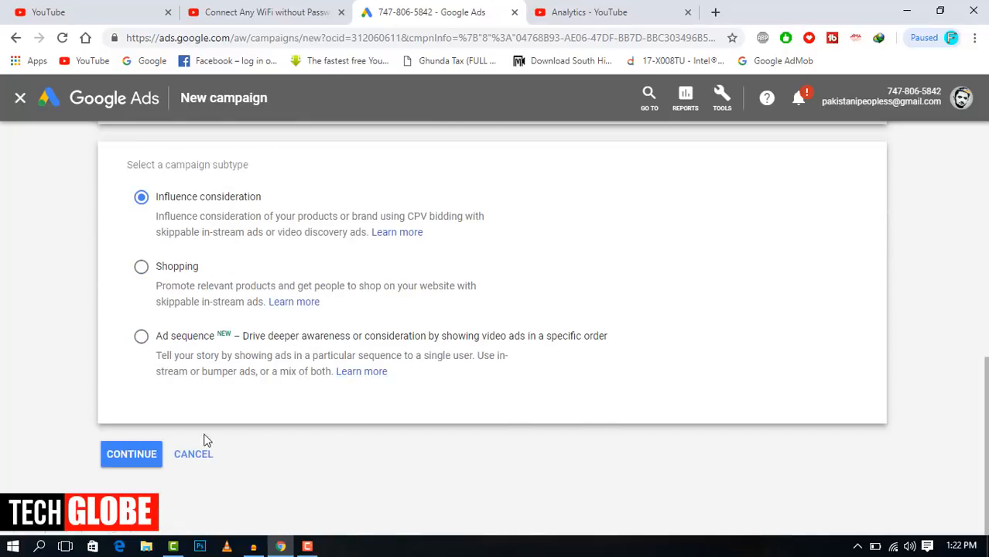
click(142, 454)
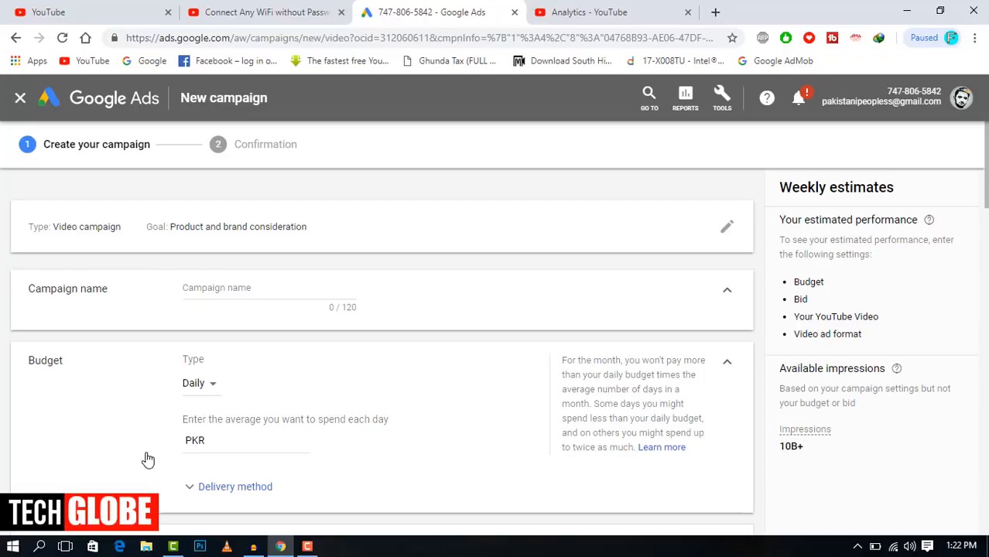
Step: Name the campaign "Wifi free" and give it a campaign total budget of PKR 100
click(233, 283)
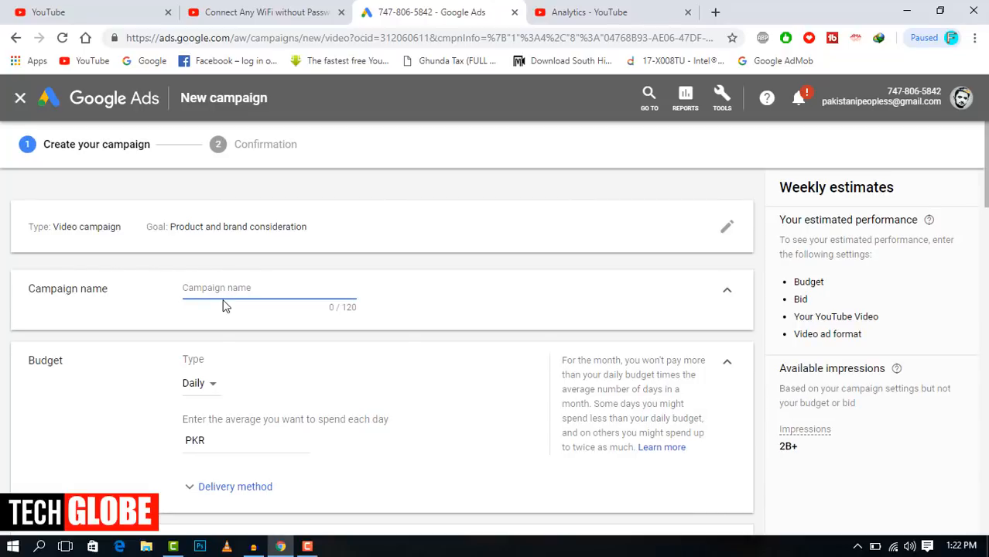
text(Wifi free)
scroll(331, 309, down, 1)
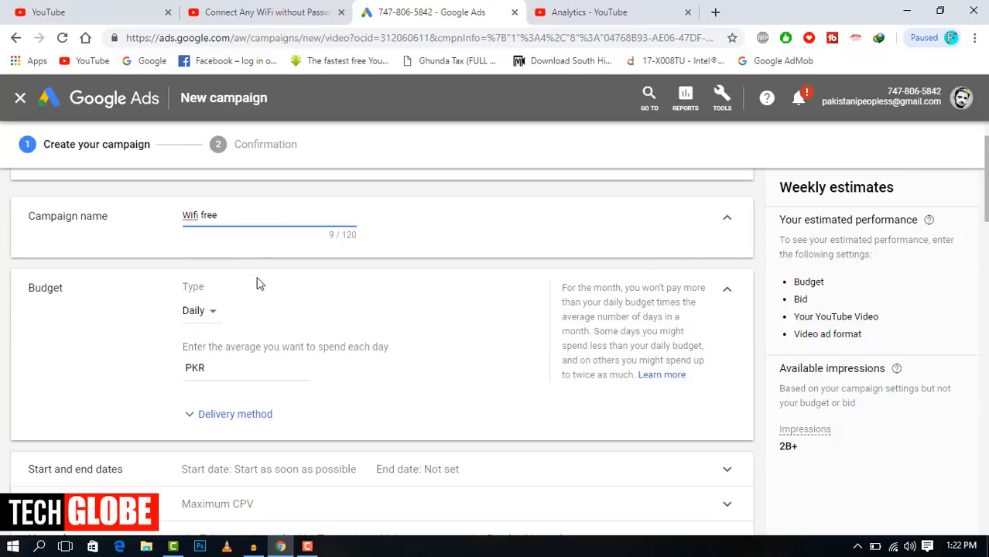
click(205, 312)
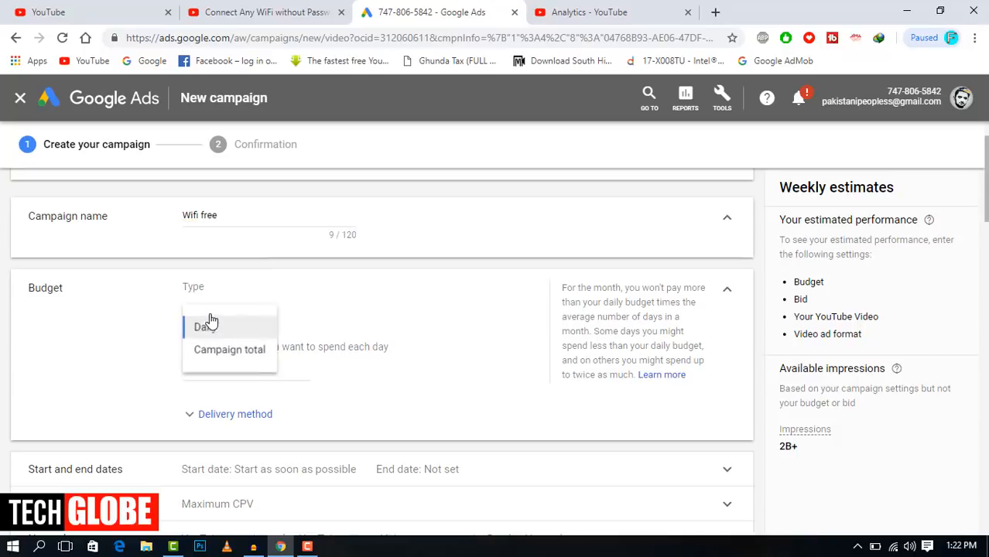
click(226, 352)
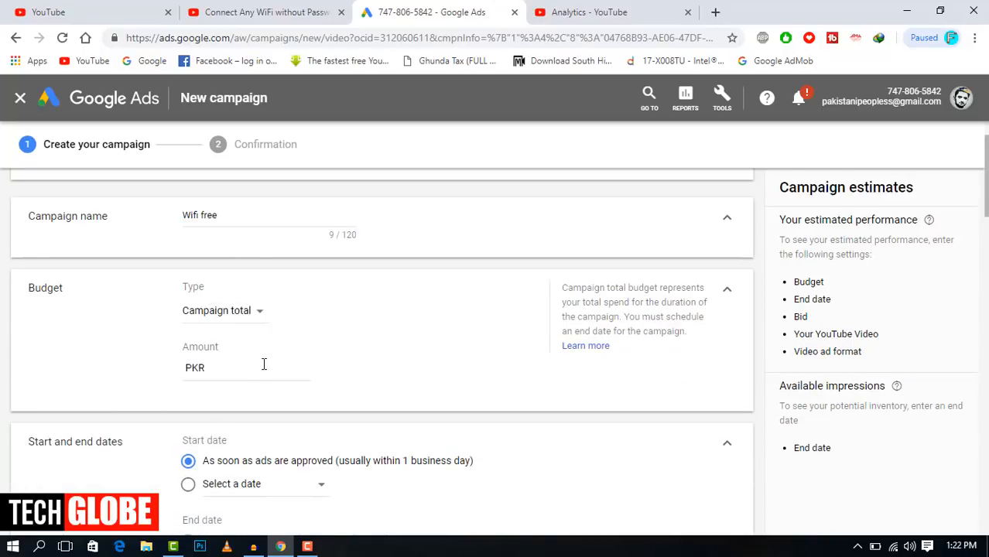
click(263, 364)
text(100)
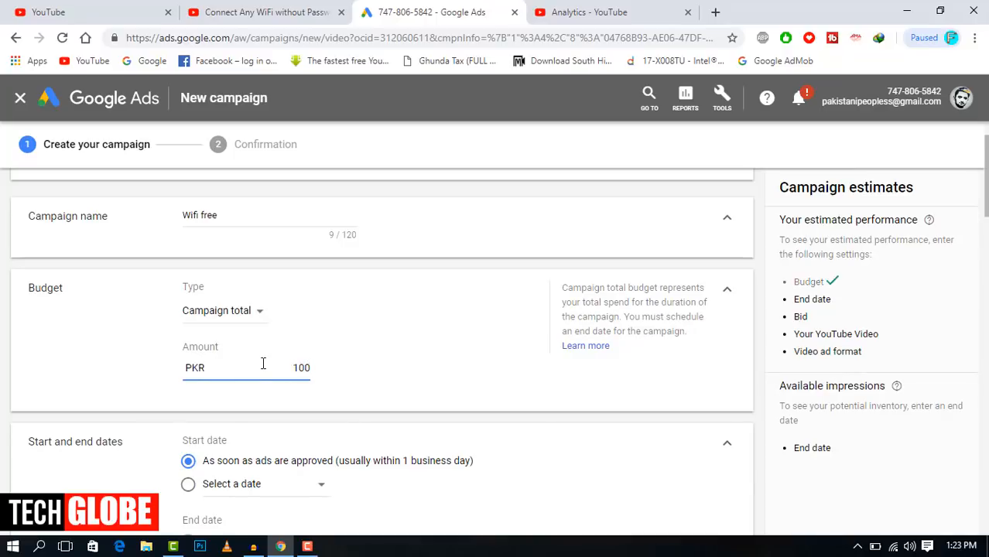
Step: Set the campaign's end date to Feb 28, 2019
scroll(263, 364, down, 1)
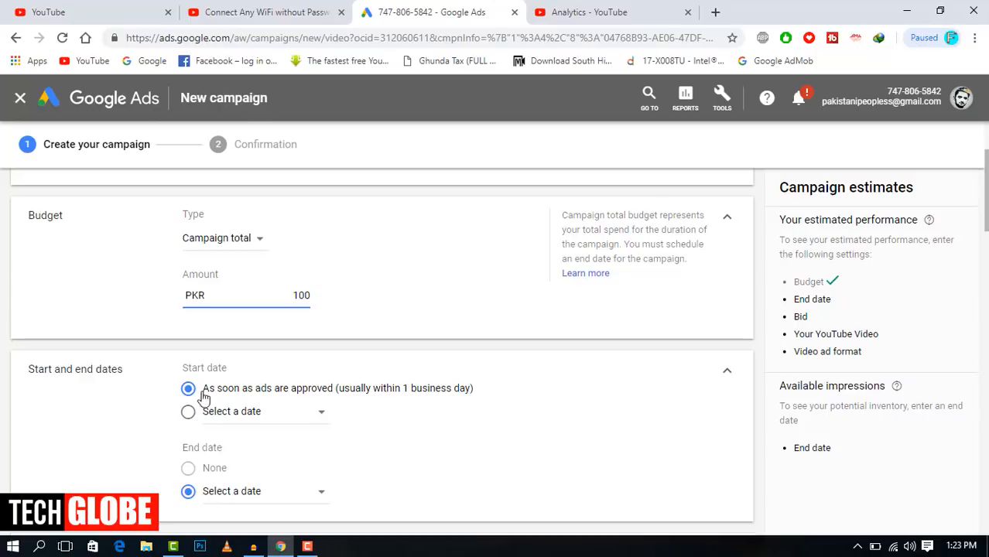
scroll(251, 406, down, 1)
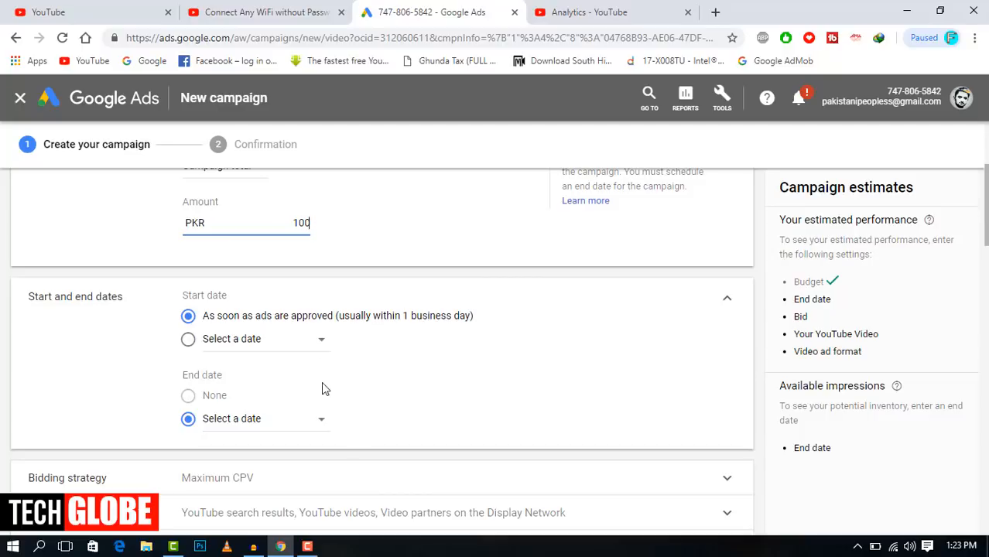
click(321, 418)
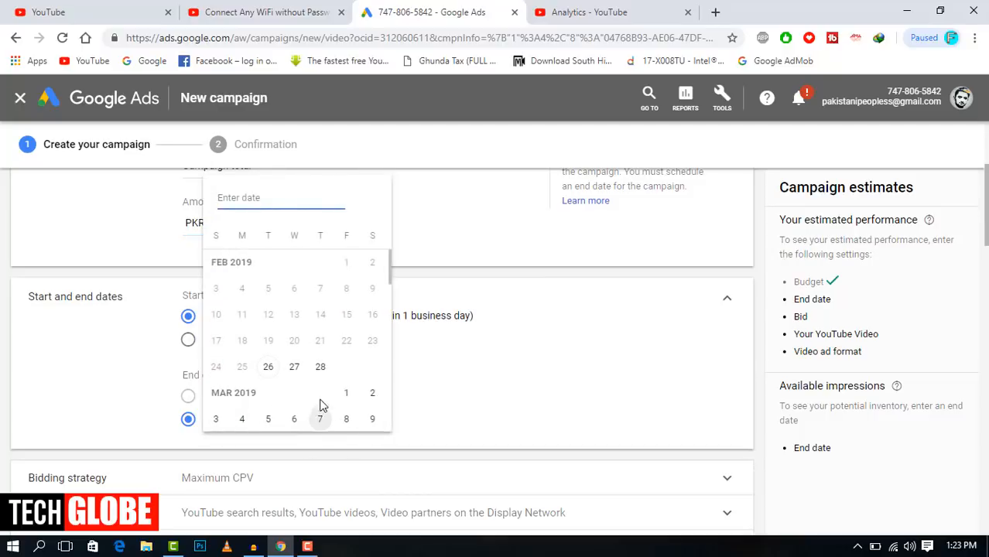
click(320, 367)
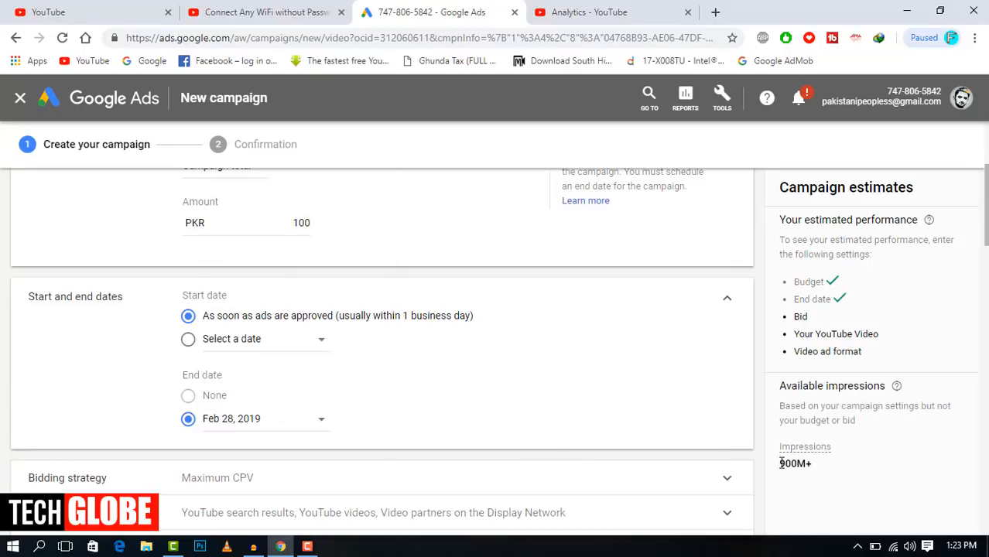
Step: Limit the campaign's networks to YouTube videos by excluding YouTube search results and video partners on the Display Network
drag(780, 468, 823, 462)
scroll(389, 381, down, 1)
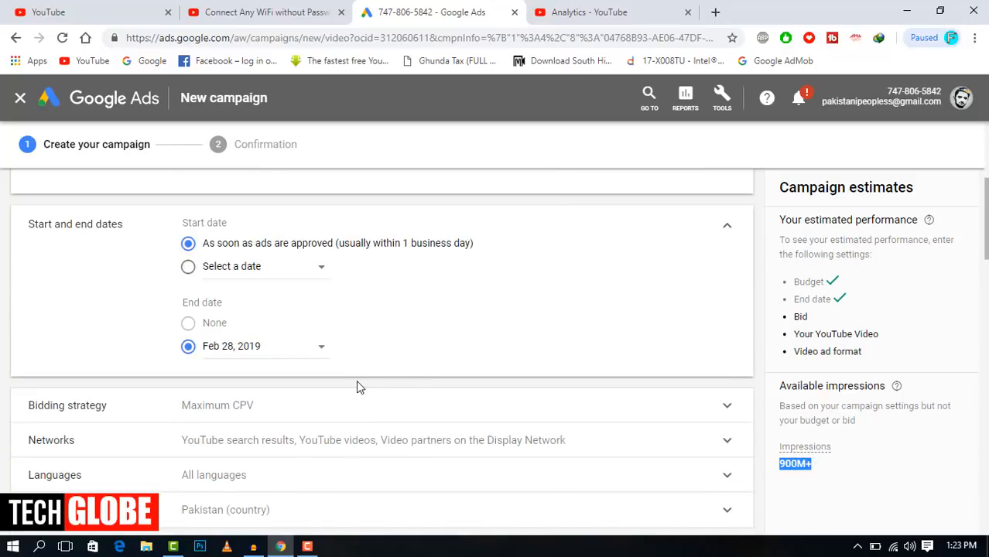
scroll(358, 385, down, 1)
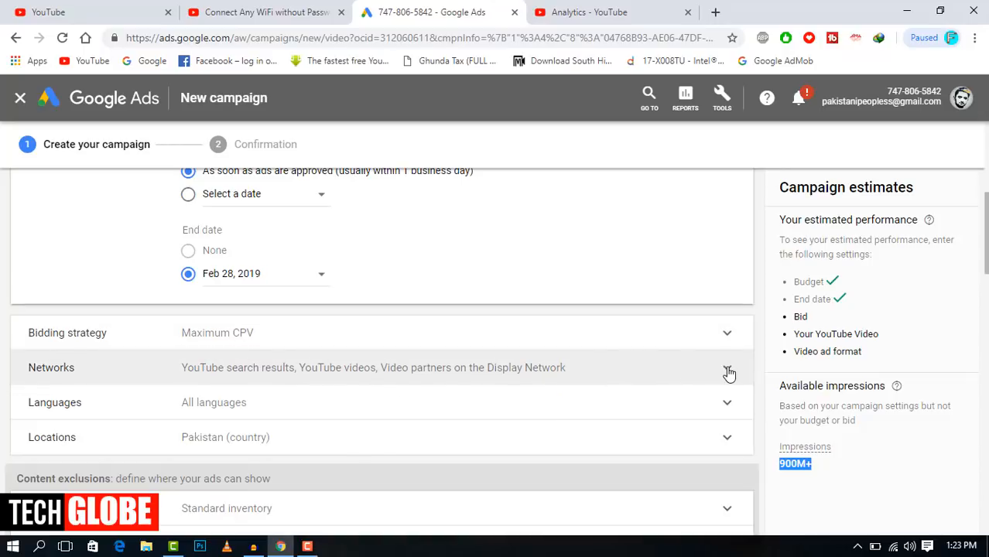
click(728, 371)
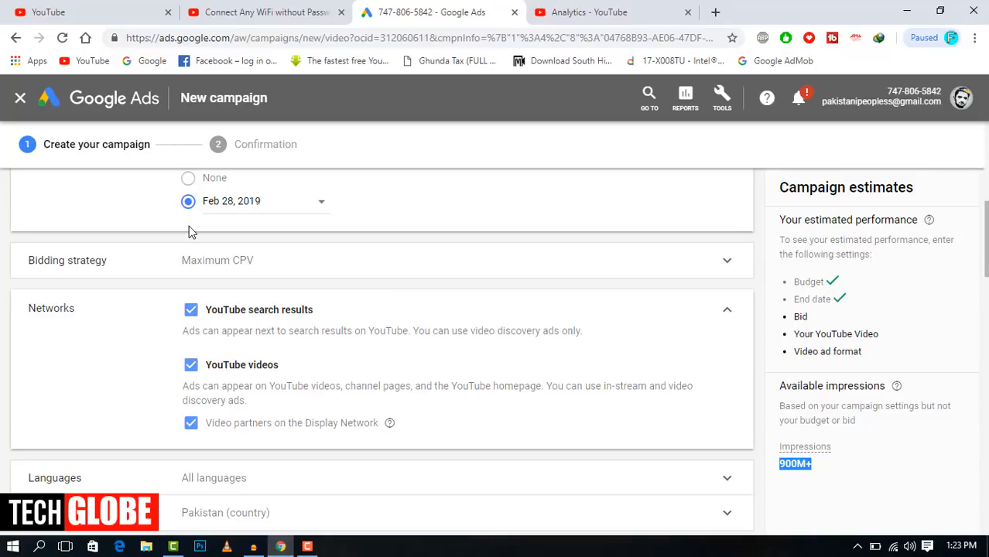
click(190, 311)
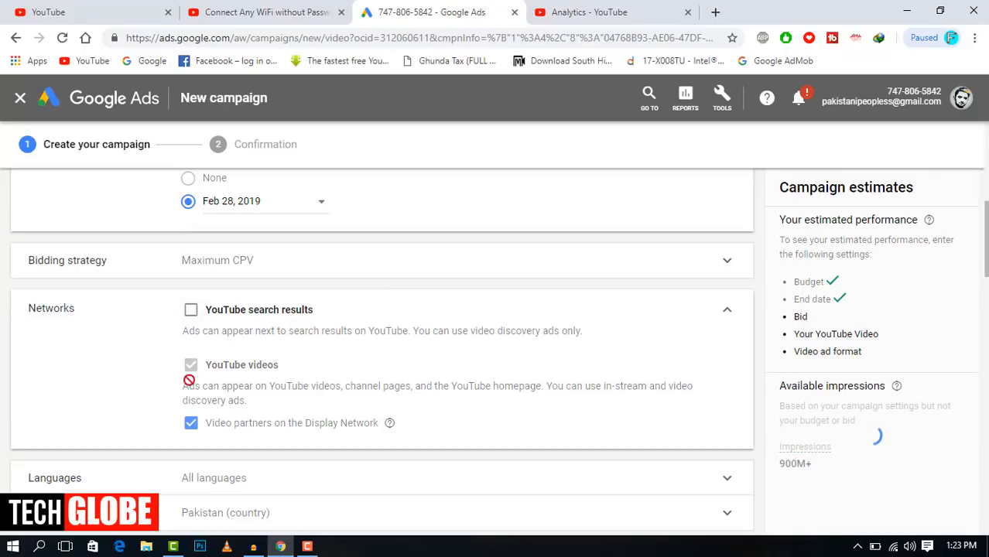
click(191, 425)
click(310, 12)
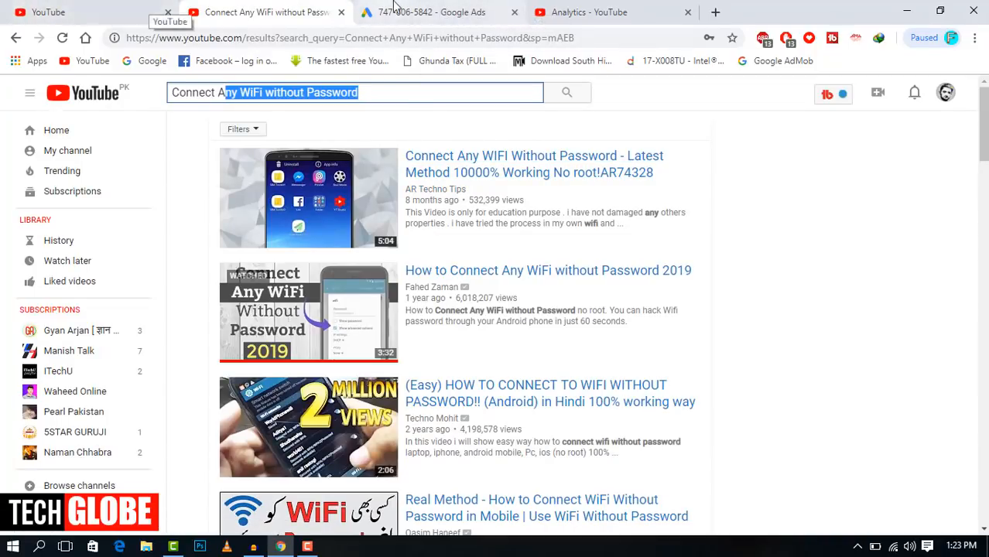
click(420, 8)
Step: Review the options for the campaign's target locations
scroll(393, 256, down, 2)
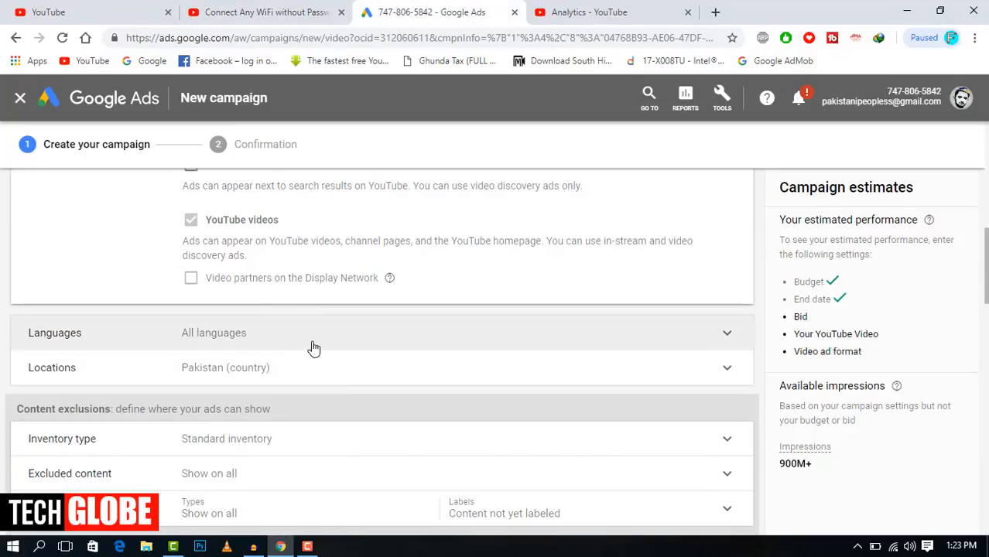
click(363, 382)
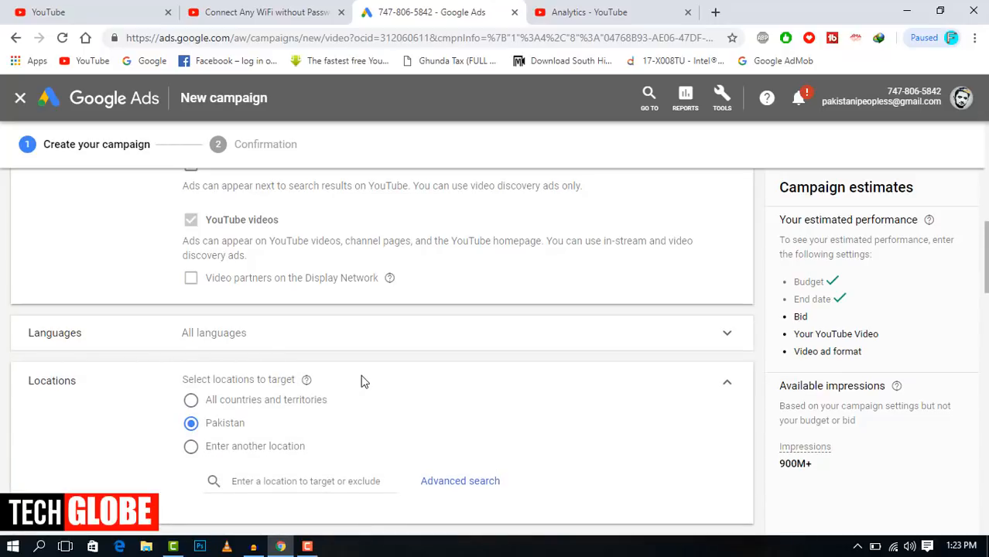
click(728, 382)
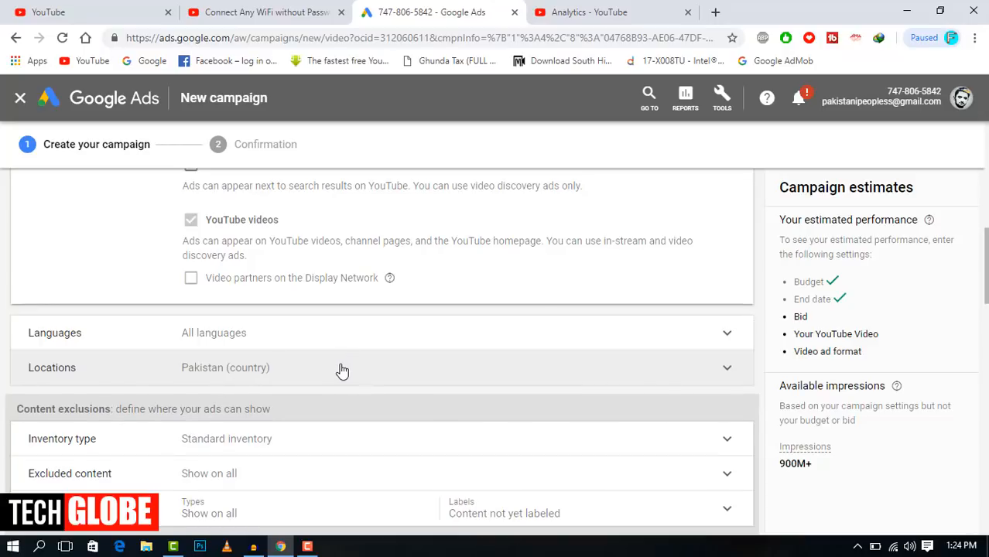
Step: Name the ad group "Free wifi"
scroll(342, 372, down, 1)
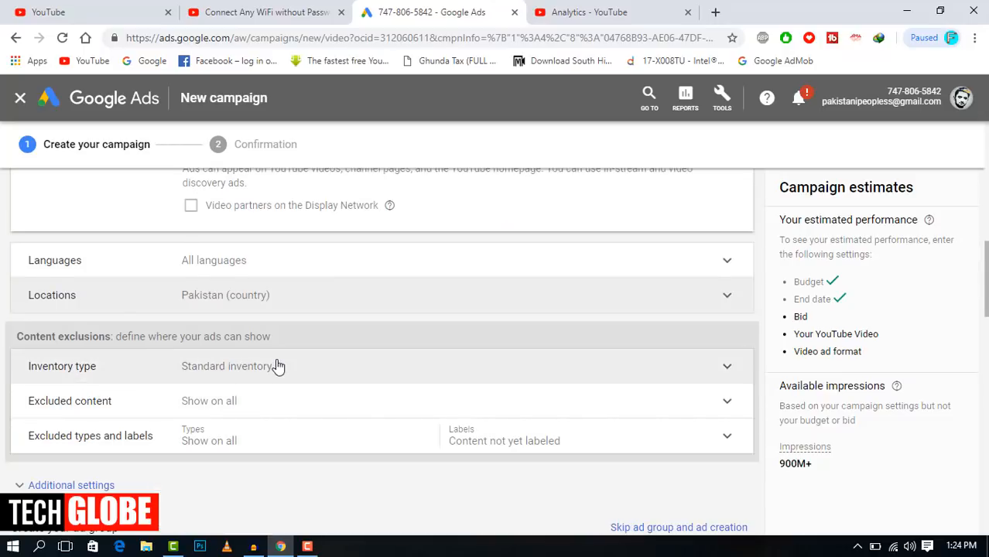
scroll(276, 364, down, 1)
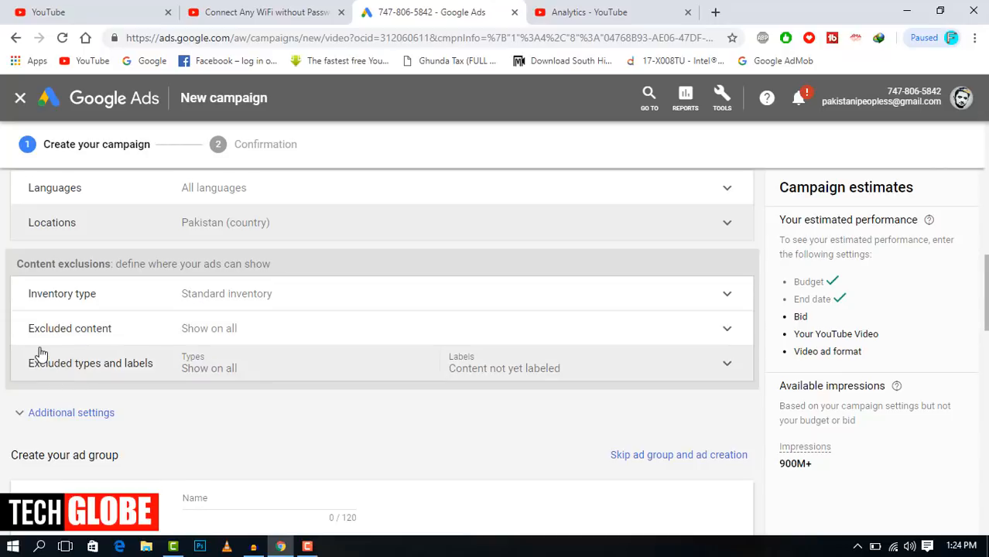
scroll(379, 341, down, 1)
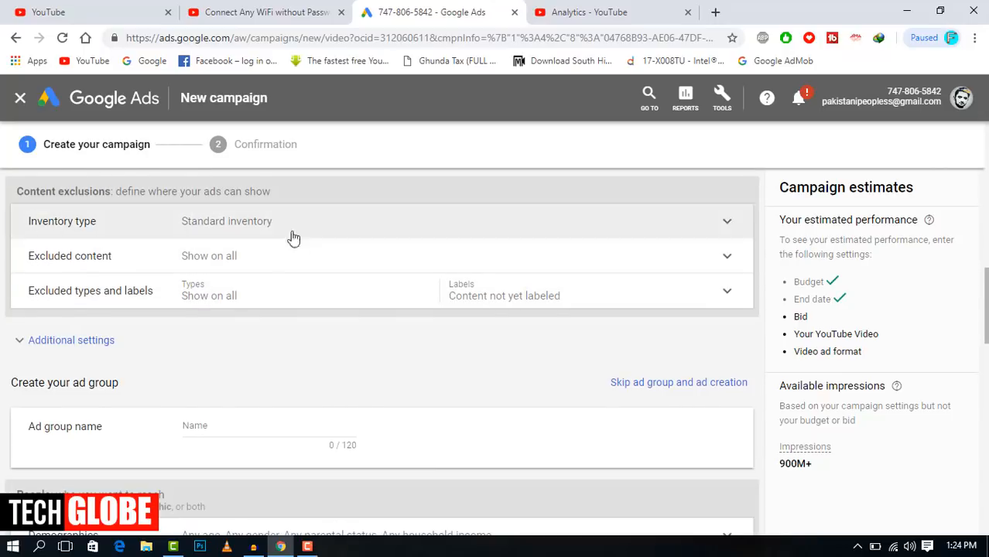
scroll(310, 317, down, 1)
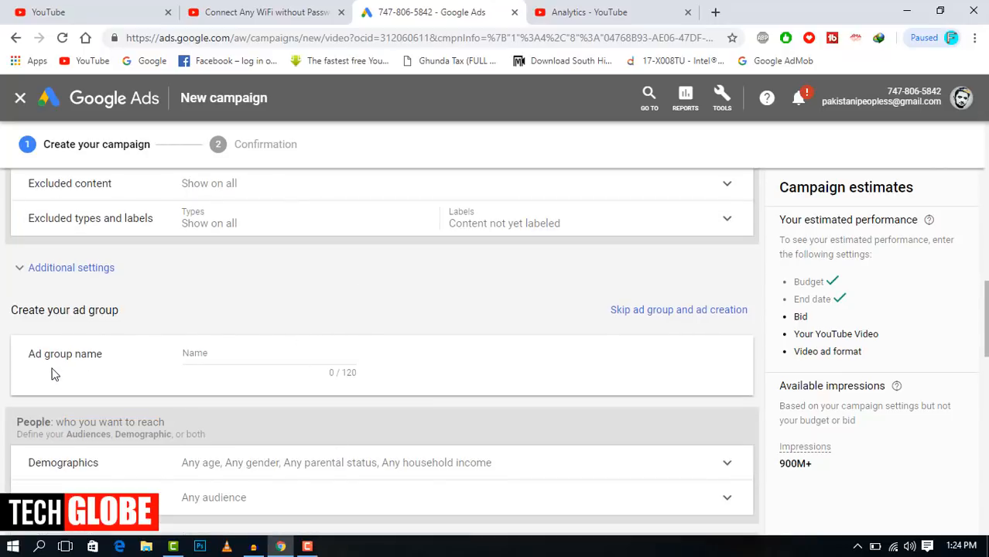
click(220, 353)
text(Free wifi)
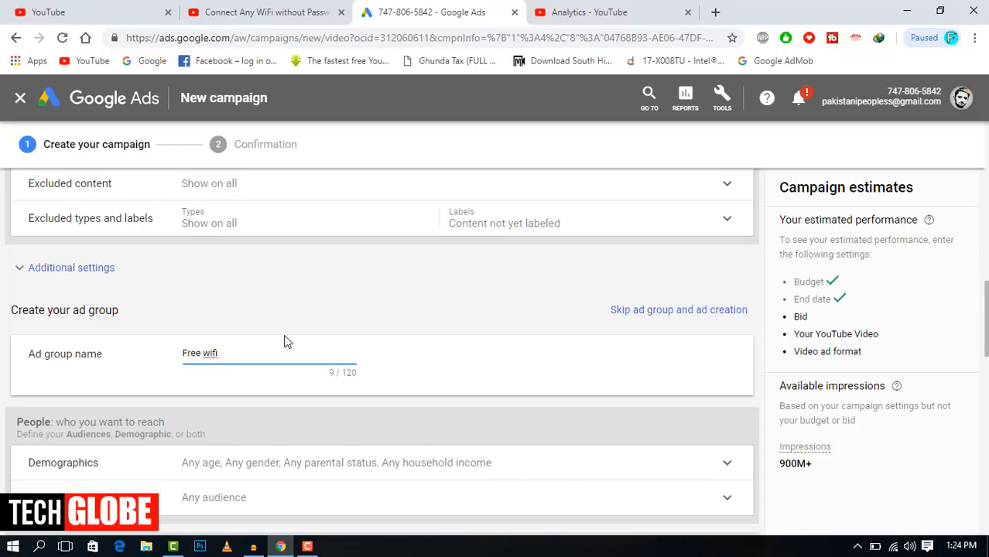
Step: Review the ad group's demographic targeting options for gender, age, parental status and household income
scroll(284, 344, down, 1)
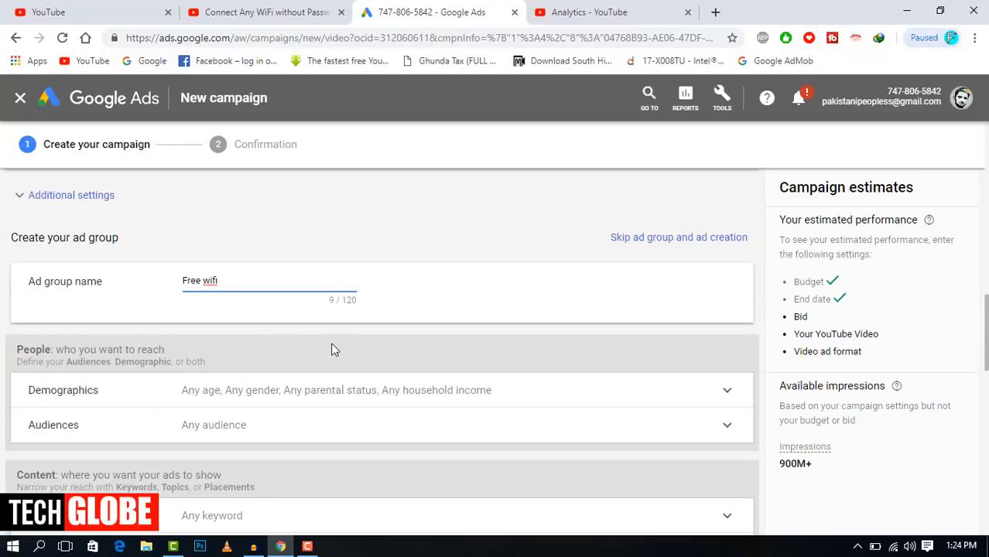
scroll(325, 353, down, 1)
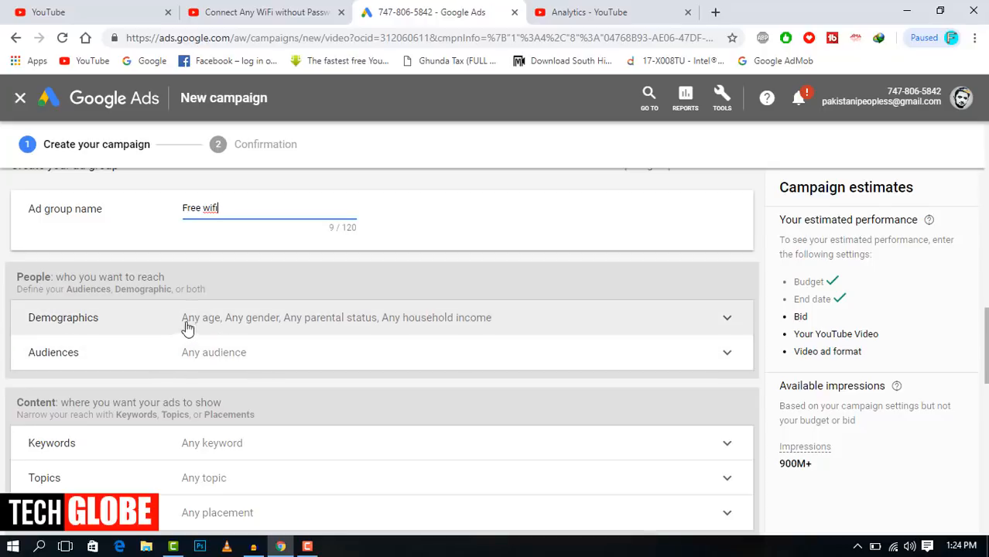
click(728, 321)
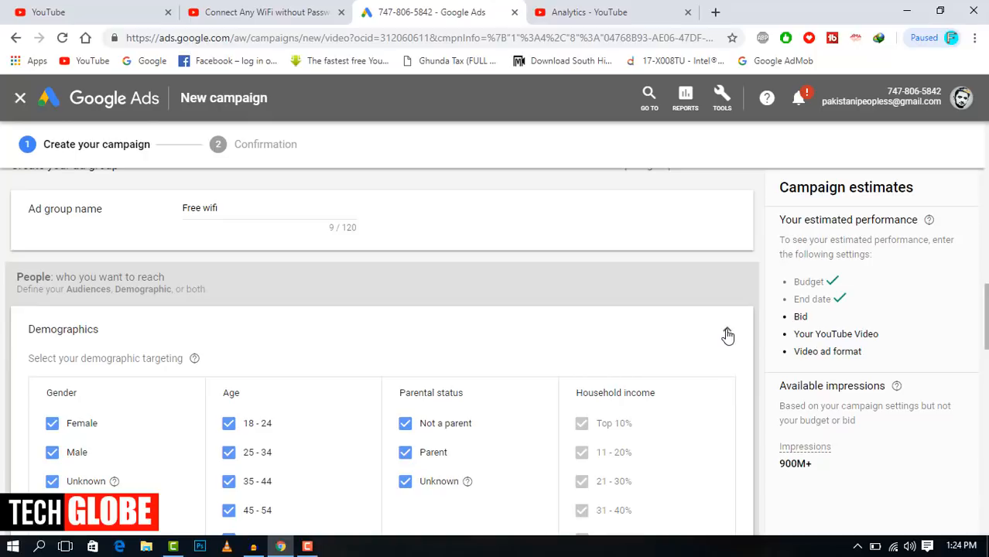
click(727, 335)
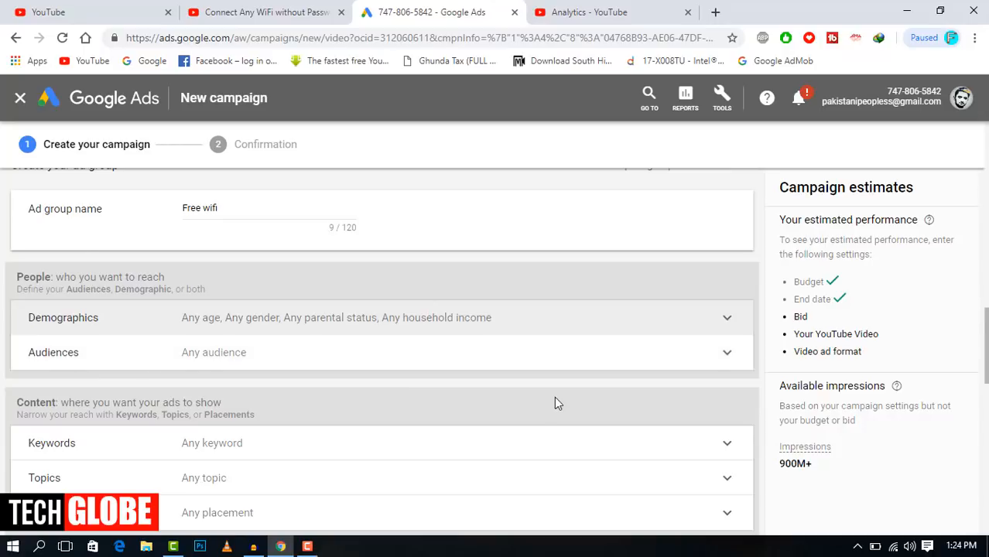
Step: Add keywords from YouTube titles: "Connect Any WIFI Without Password", "How to Connect Any WiFi without Password 2019" and "How to Connect WiFi Without Password in Mobile"
scroll(554, 400, down, 1)
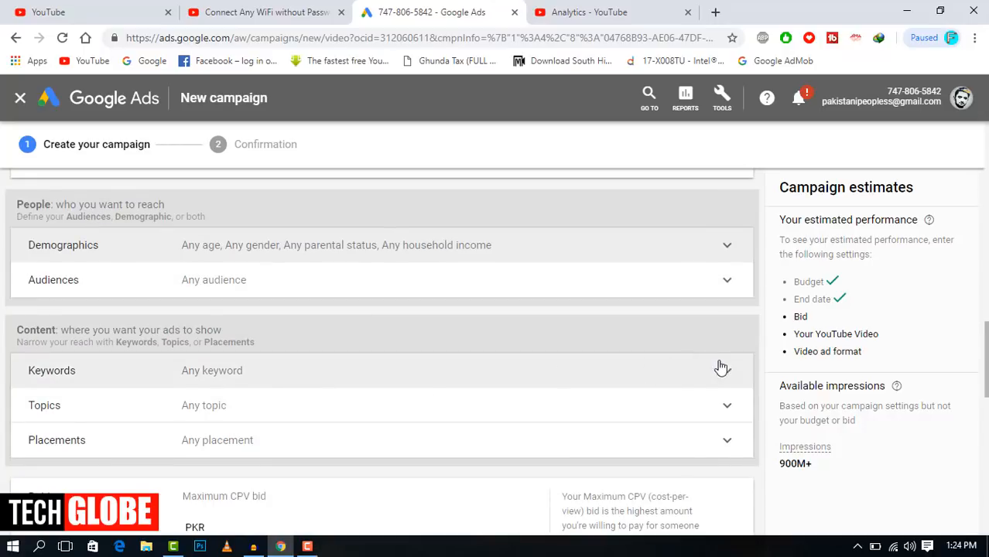
click(731, 374)
scroll(309, 435, down, 1)
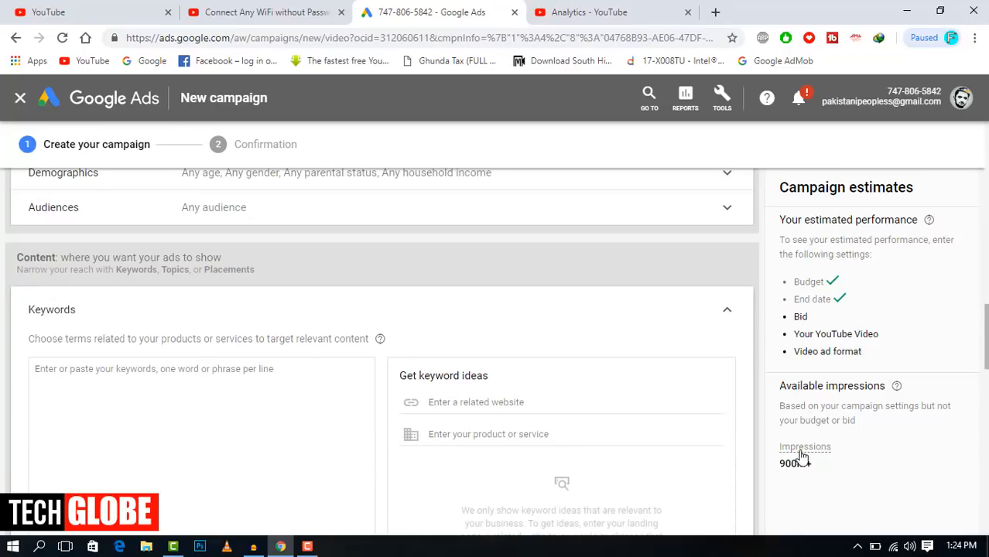
click(267, 9)
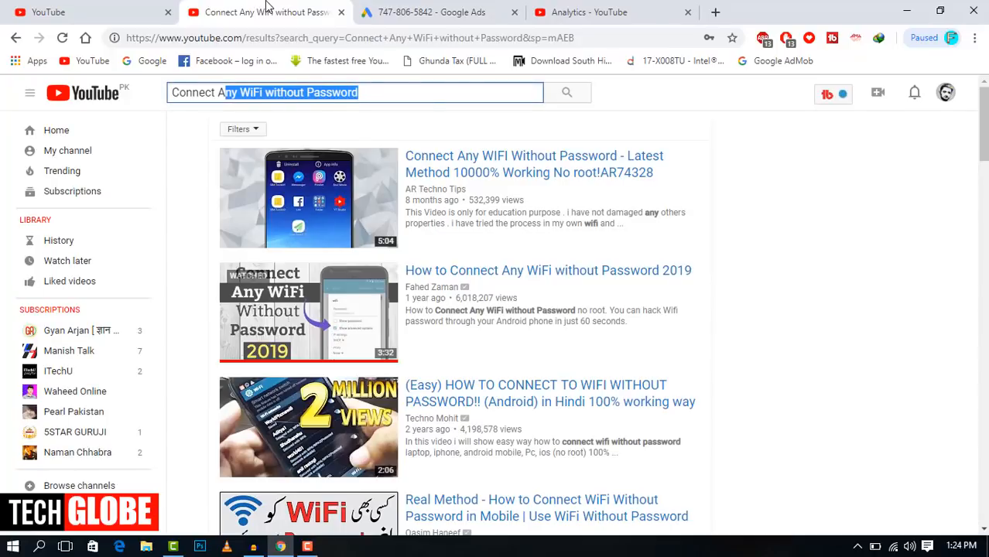
drag(438, 157, 468, 164)
click(475, 170)
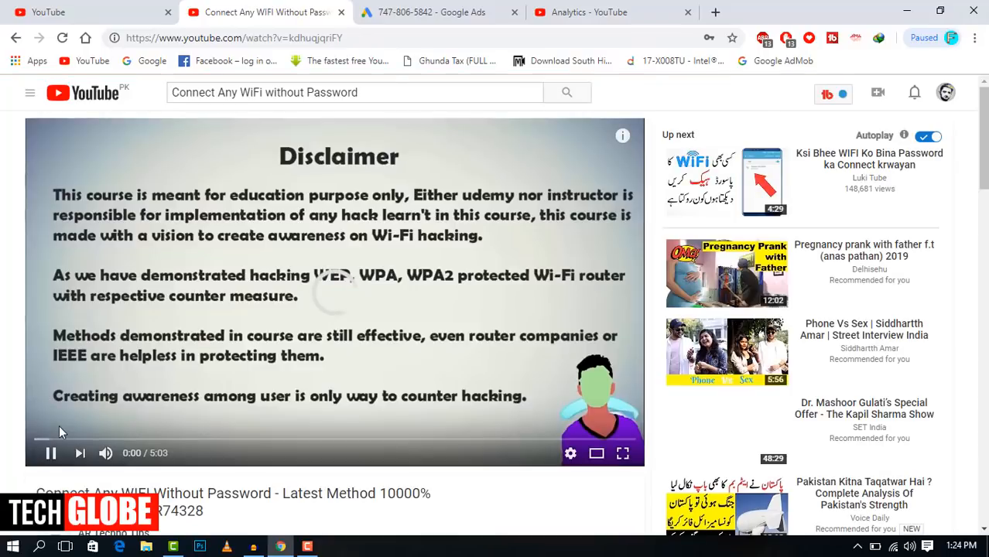
key(ctrl+Tab)
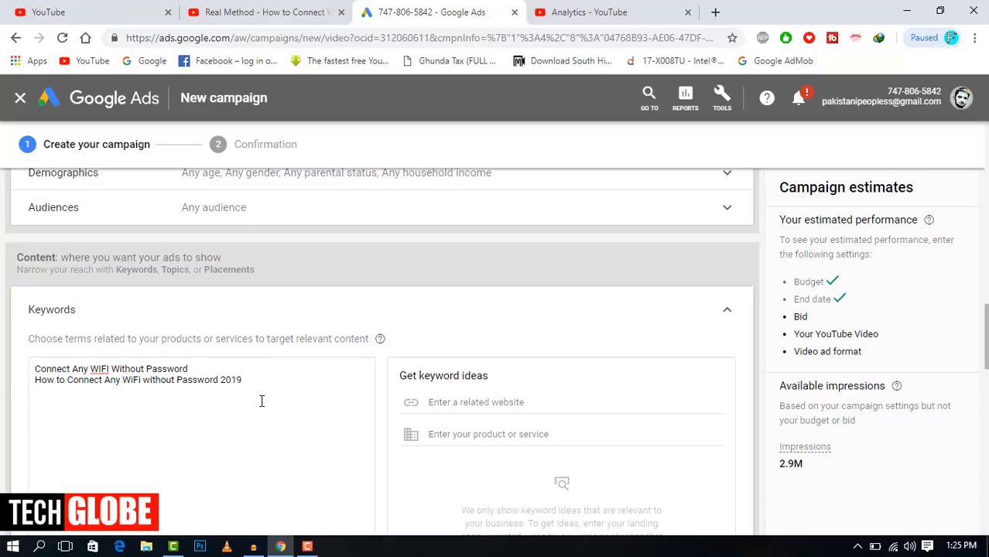
key(Return)
key(ctrl+v)
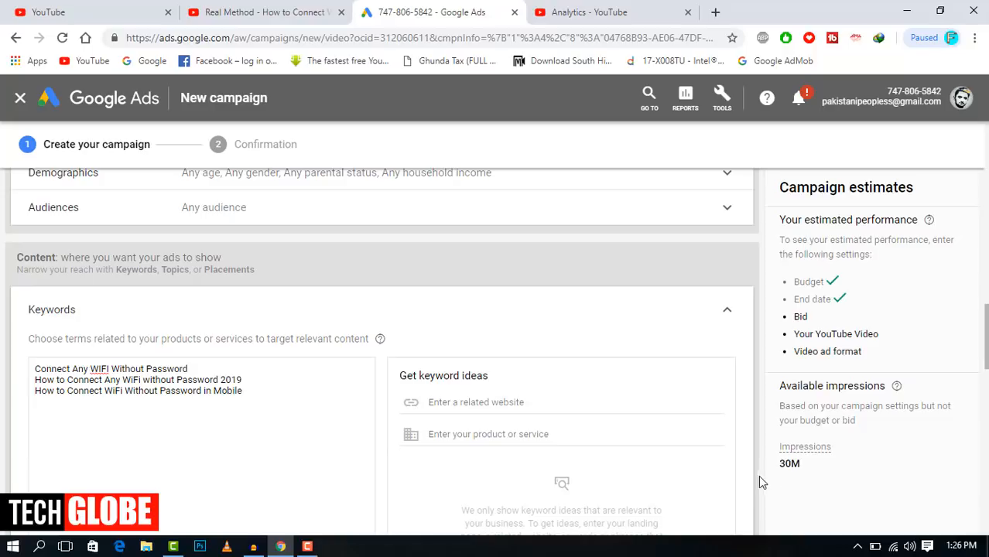
click(727, 310)
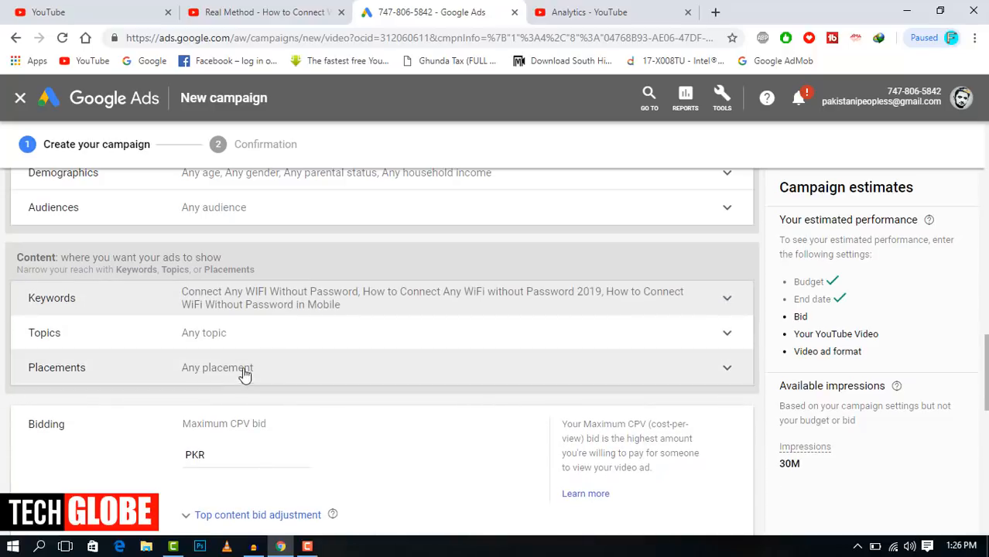
Step: Restrict the ad group's topics to Computers & Electronics
click(727, 333)
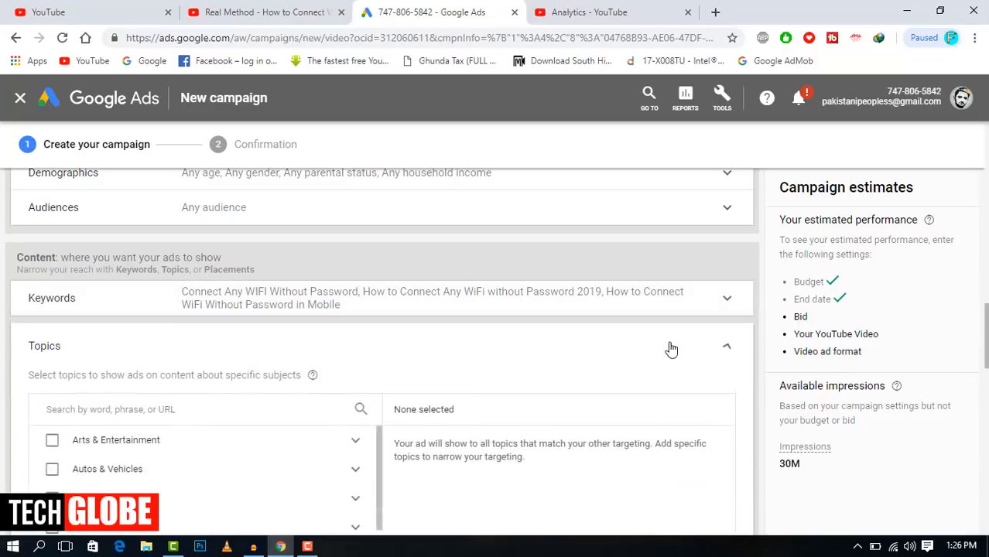
scroll(282, 431, down, 3)
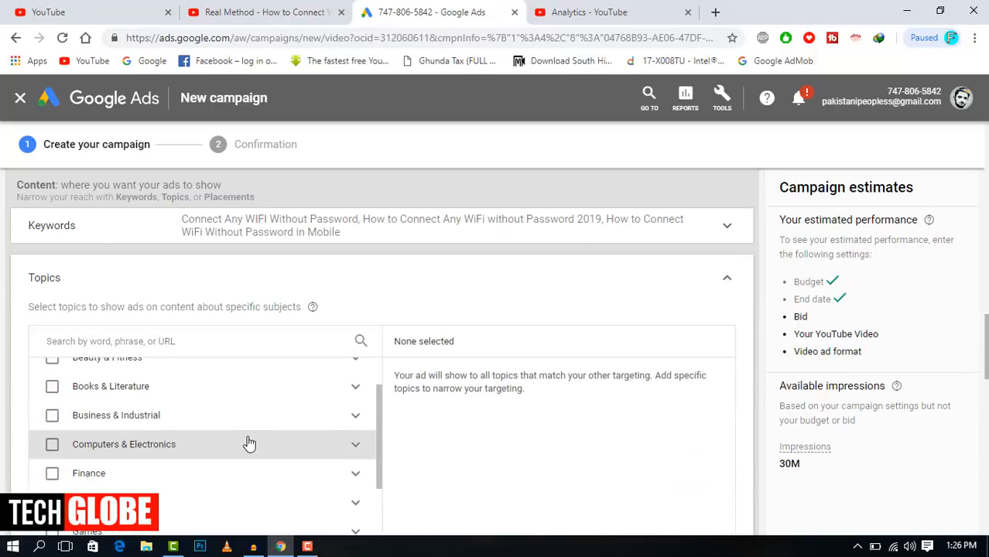
click(115, 444)
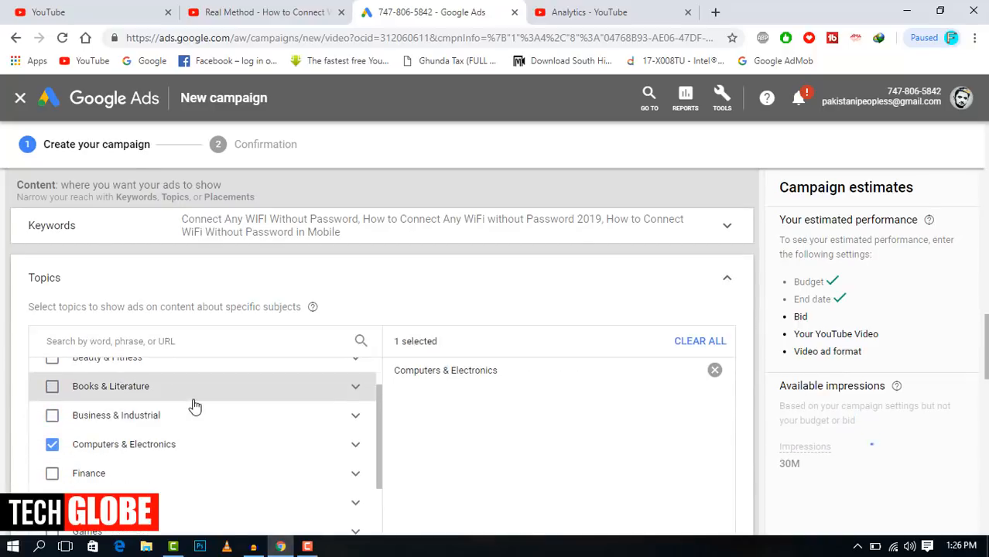
click(726, 278)
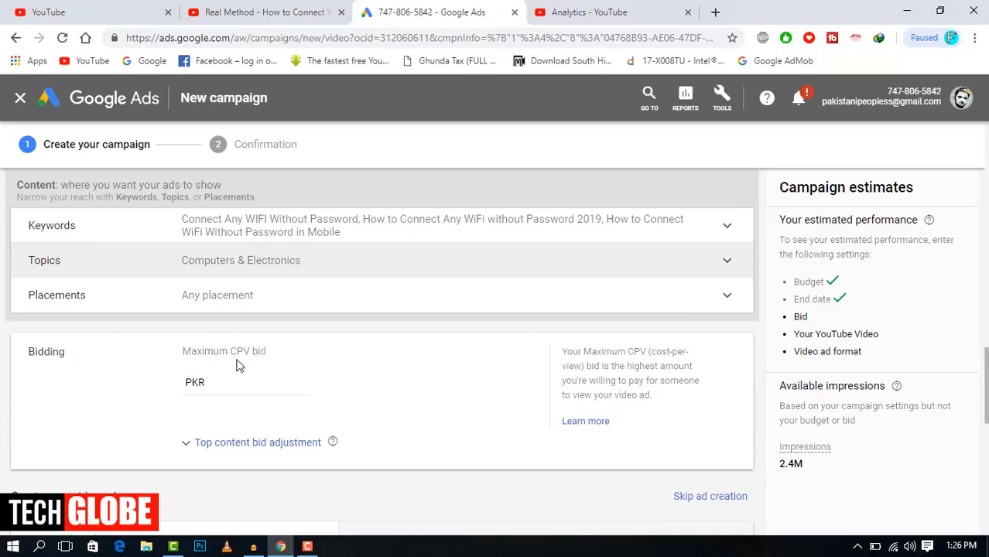
Step: Look through the placement targeting options, including the YouTube videos category
click(383, 308)
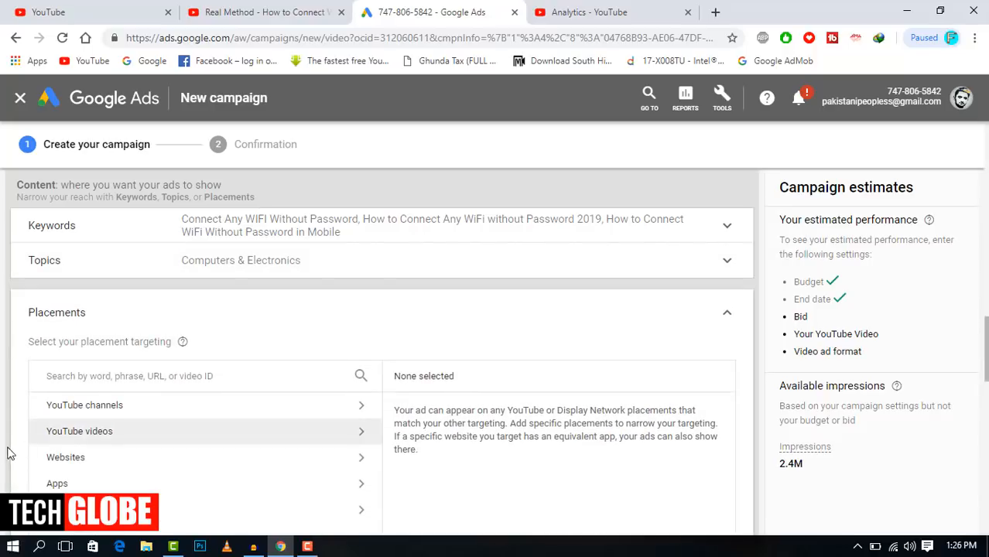
click(93, 435)
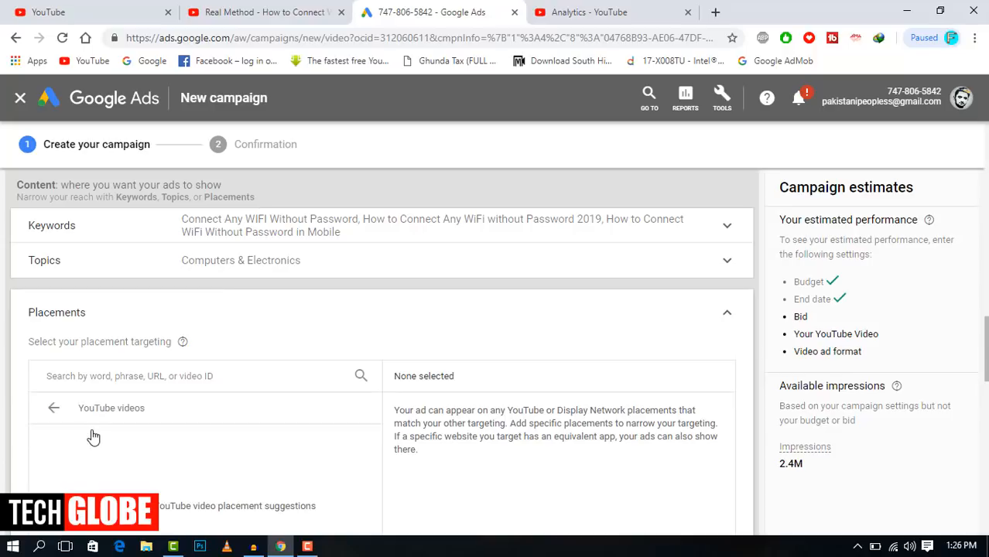
click(727, 312)
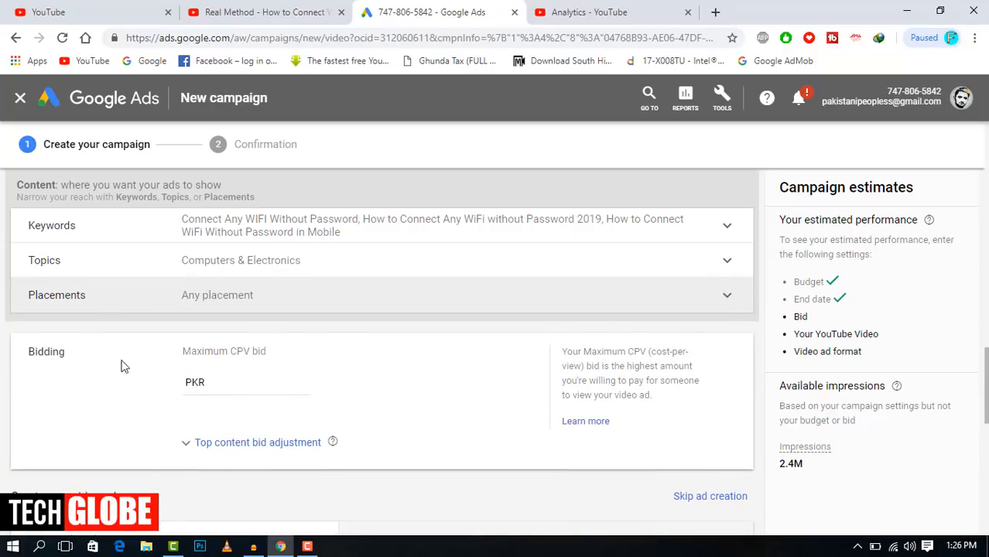
Step: Set the ad group's maximum CPV bid to PKR 1
scroll(186, 376, down, 1)
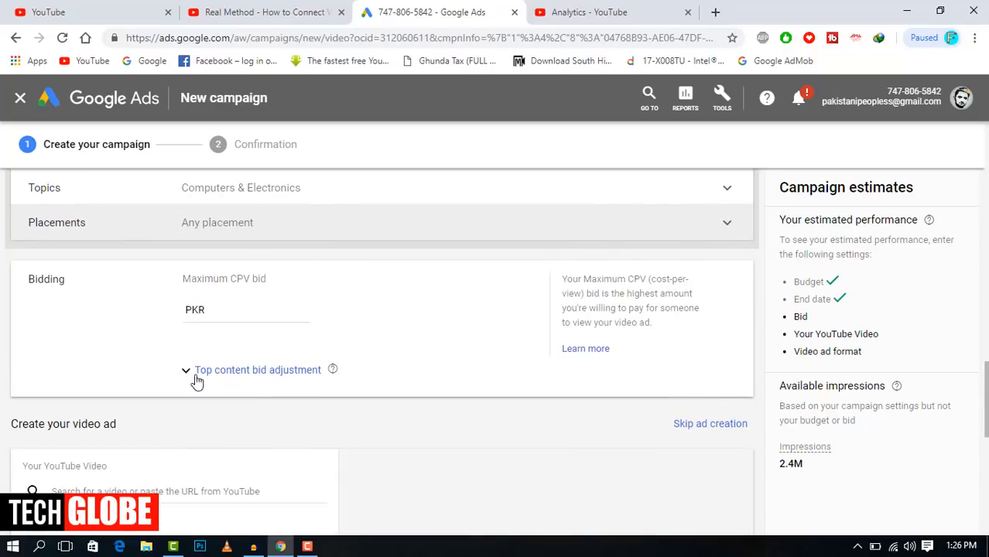
click(293, 310)
text(1)
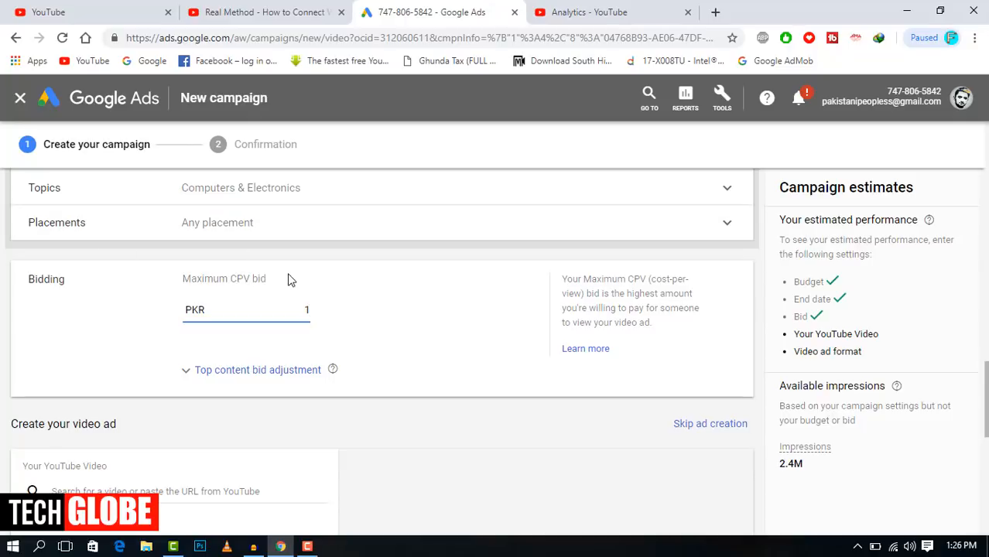
double_click(307, 310)
drag(298, 310, 323, 309)
drag(308, 313, 344, 313)
drag(281, 306, 331, 313)
scroll(331, 319, down, 1)
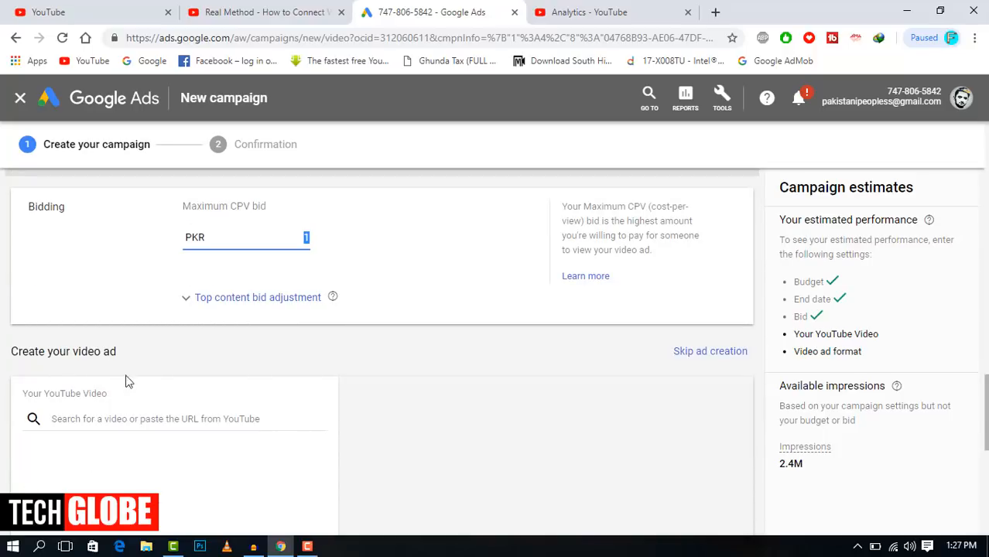
scroll(167, 379, down, 2)
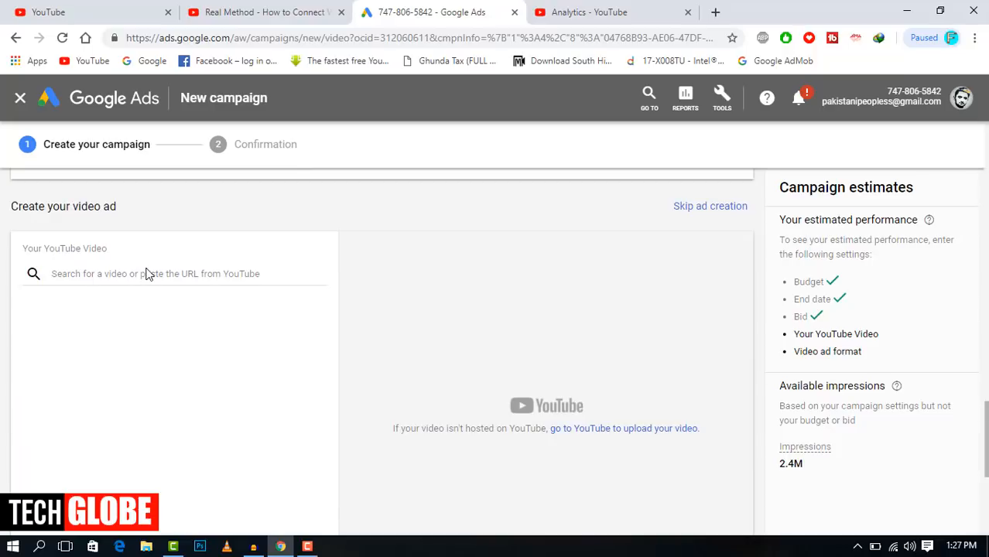
click(147, 275)
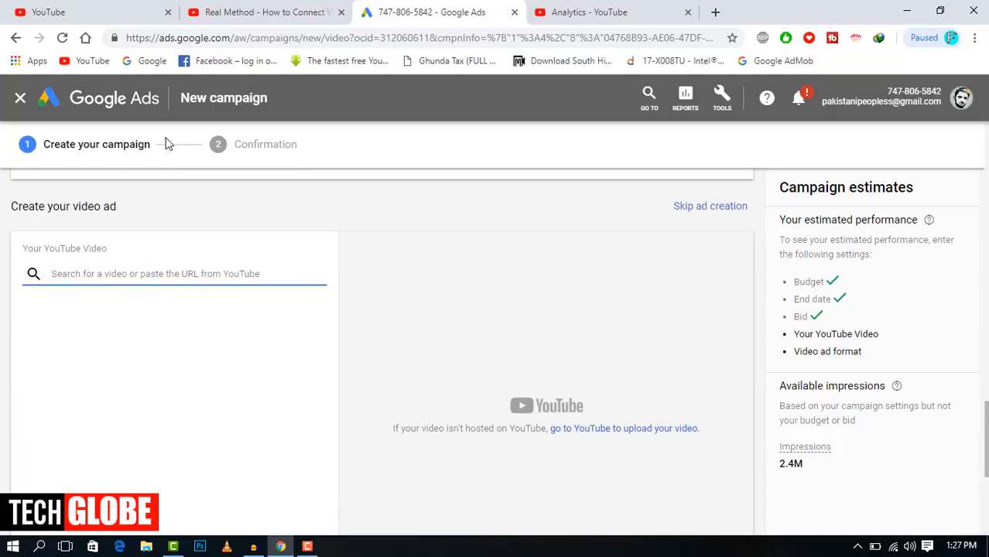
click(99, 9)
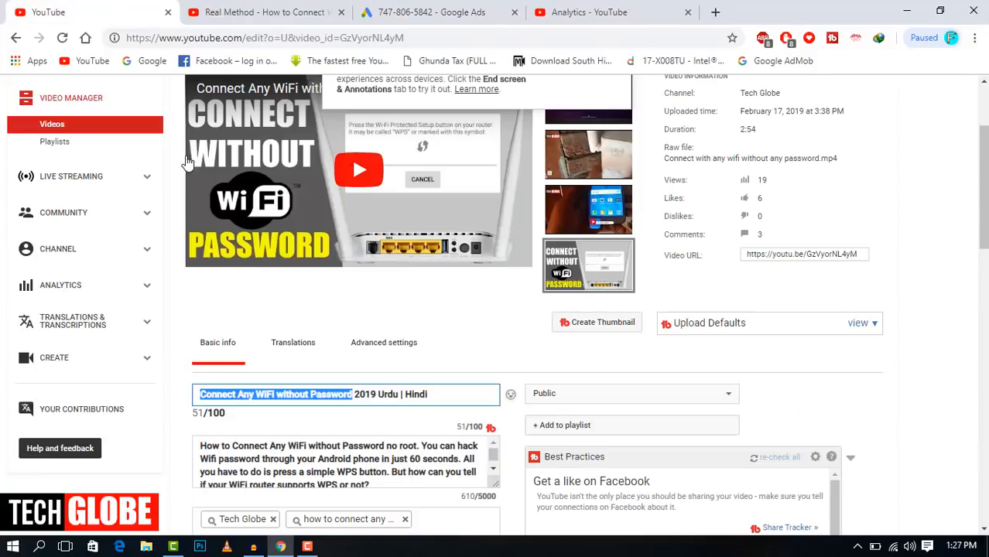
right_click(255, 160)
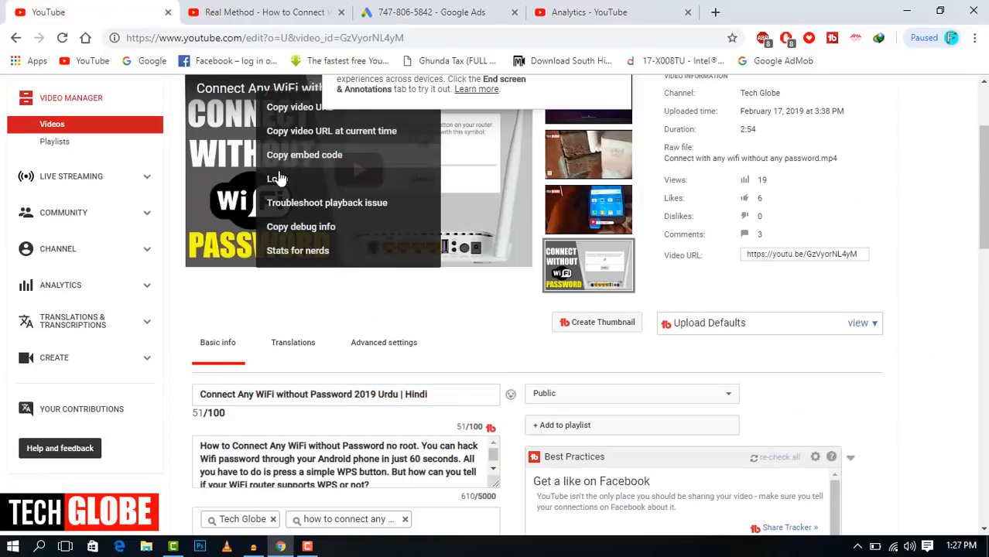
click(300, 109)
click(430, 12)
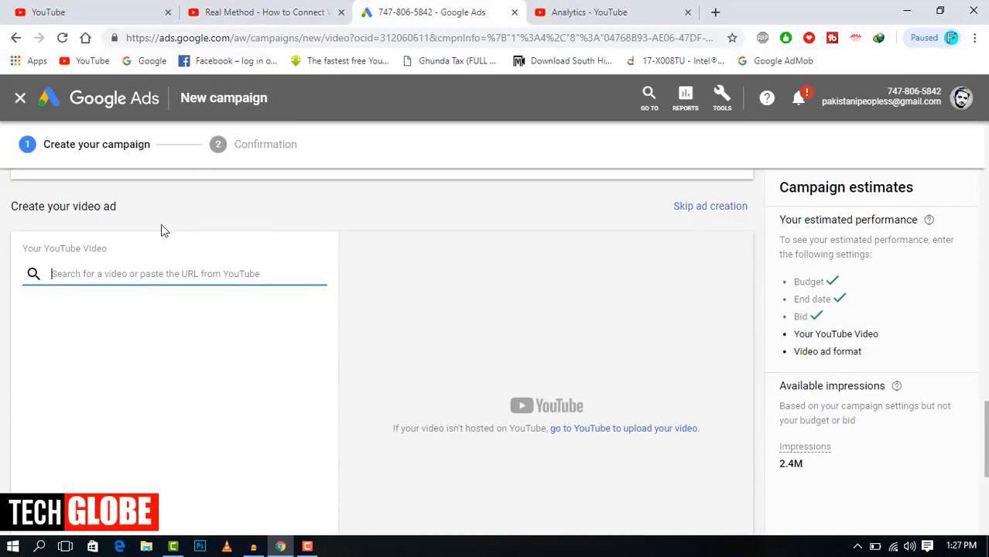
right_click(130, 276)
click(155, 360)
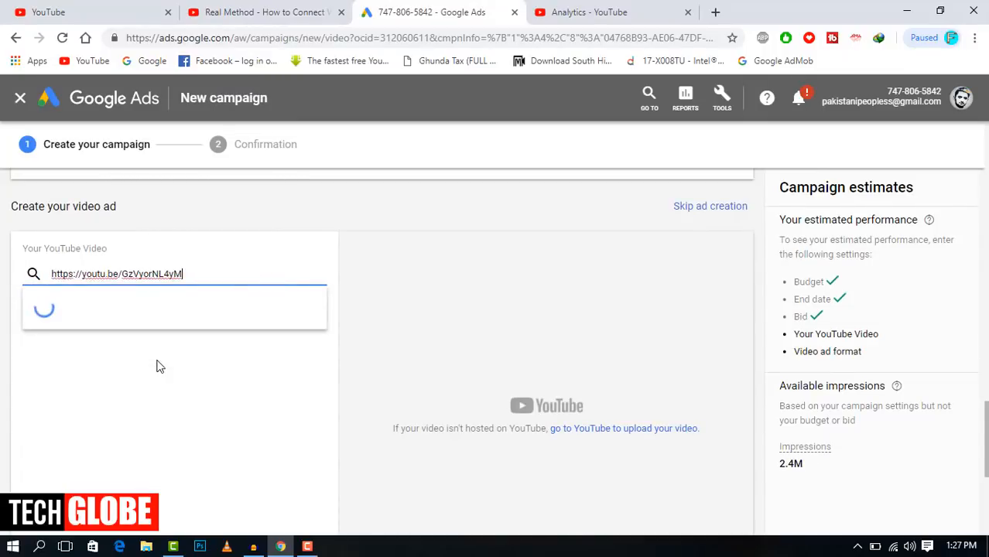
Step: Set the video ad format to Video discovery ad and check the estimated average CPV
click(31, 384)
click(31, 361)
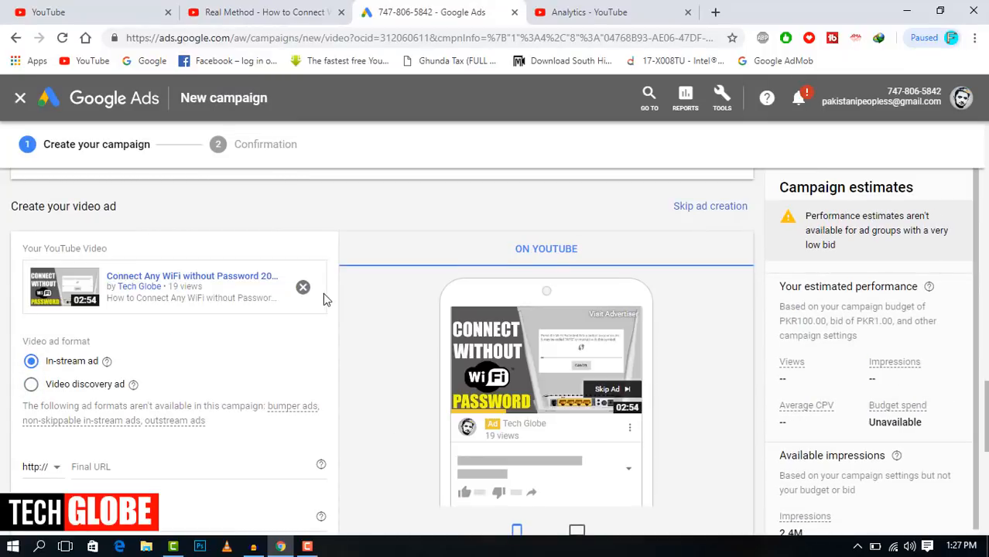
scroll(245, 249, down, 1)
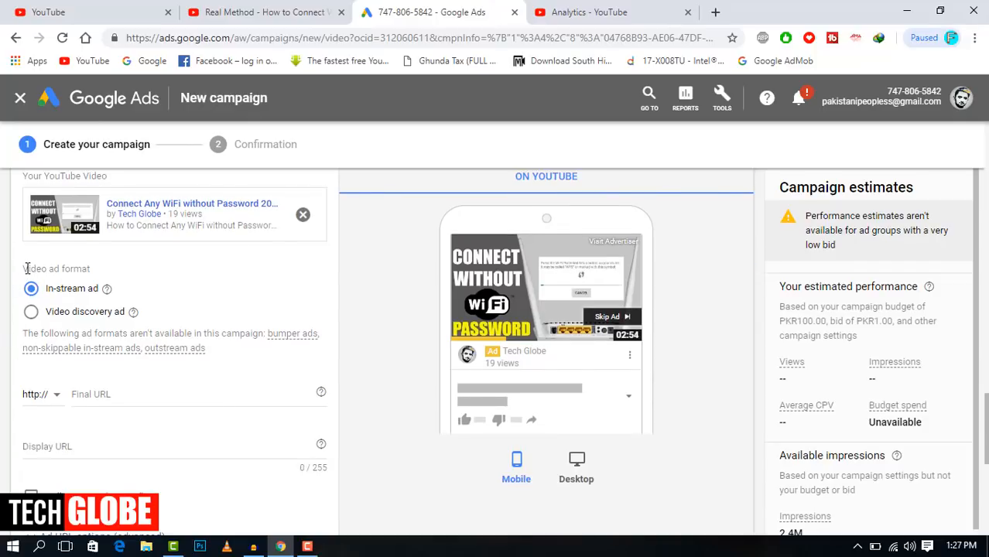
drag(26, 268, 90, 271)
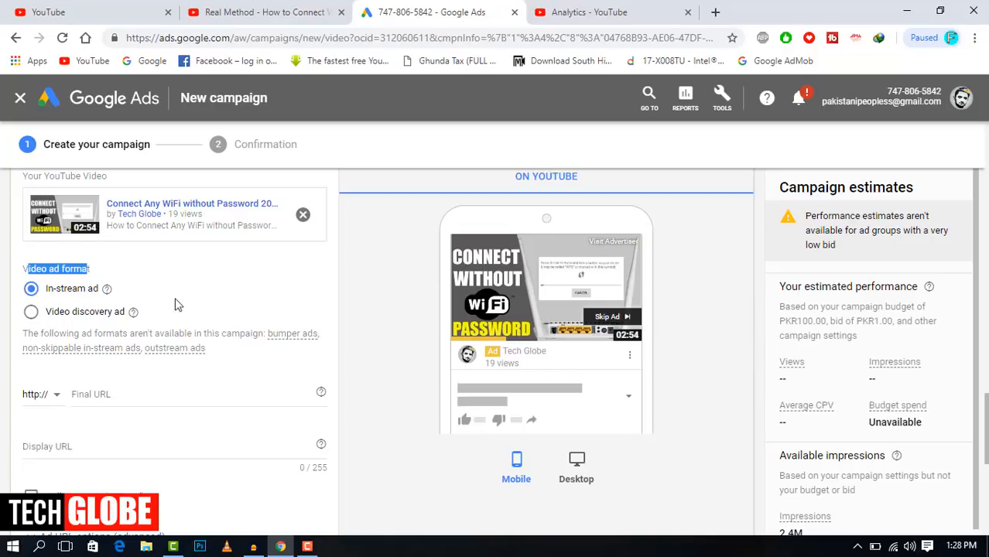
click(31, 312)
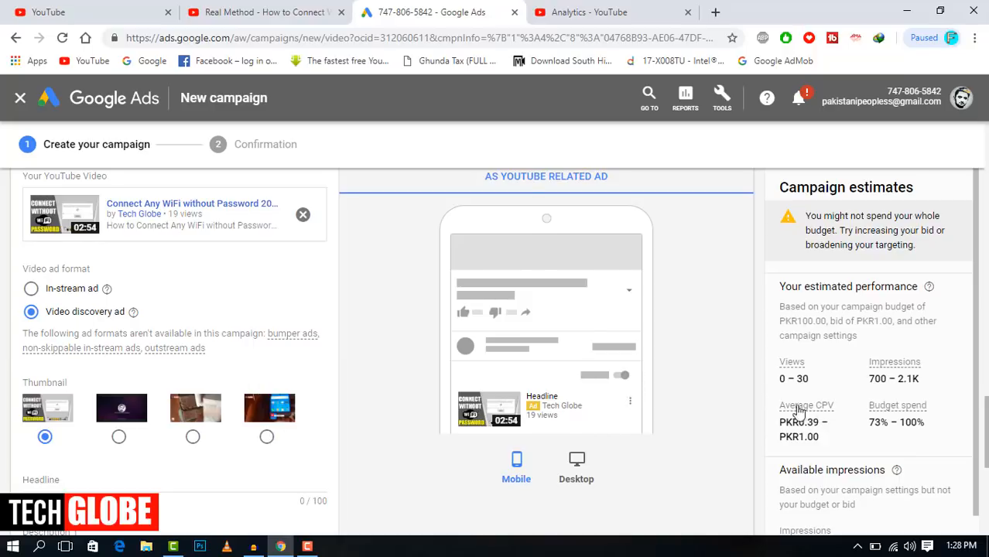
drag(780, 410, 829, 410)
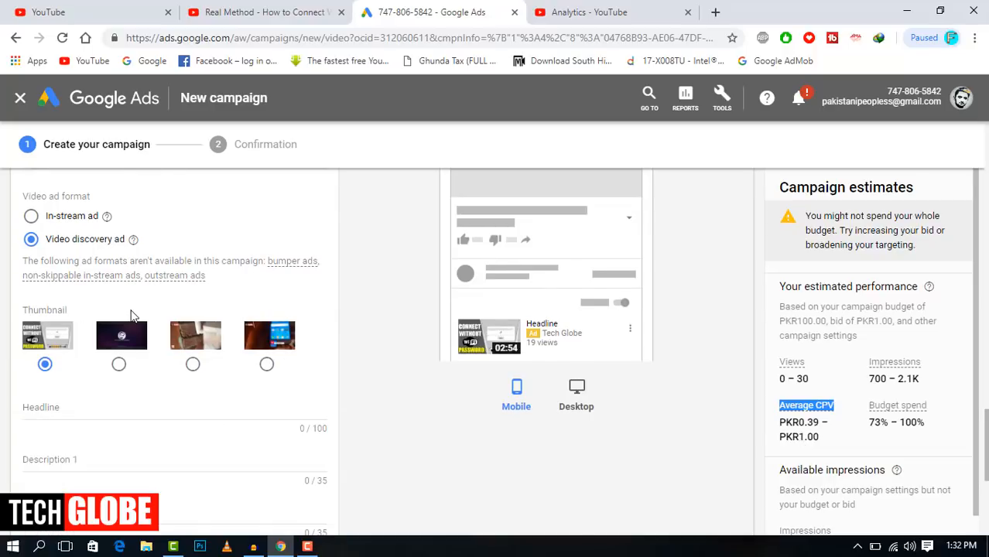
scroll(131, 316, up, 1)
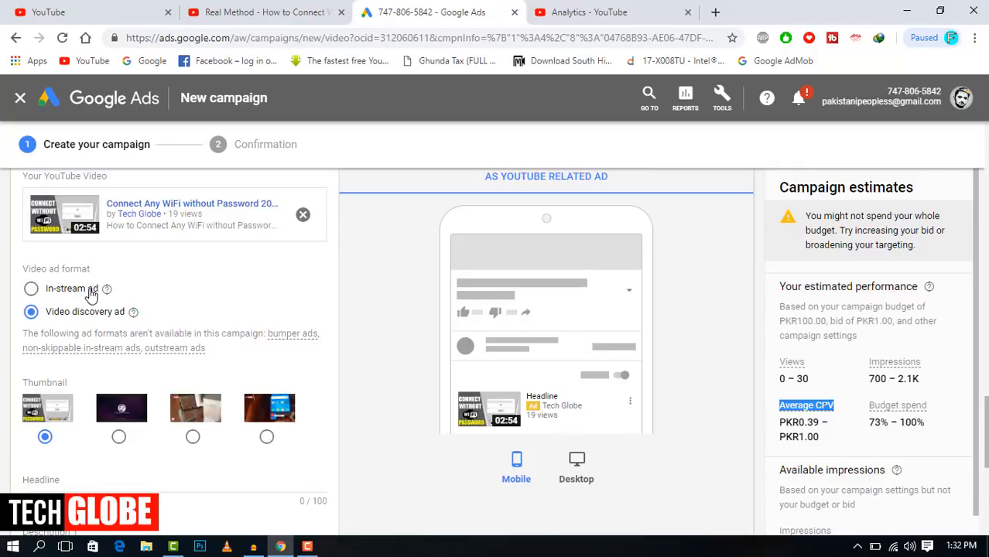
scroll(195, 322, down, 2)
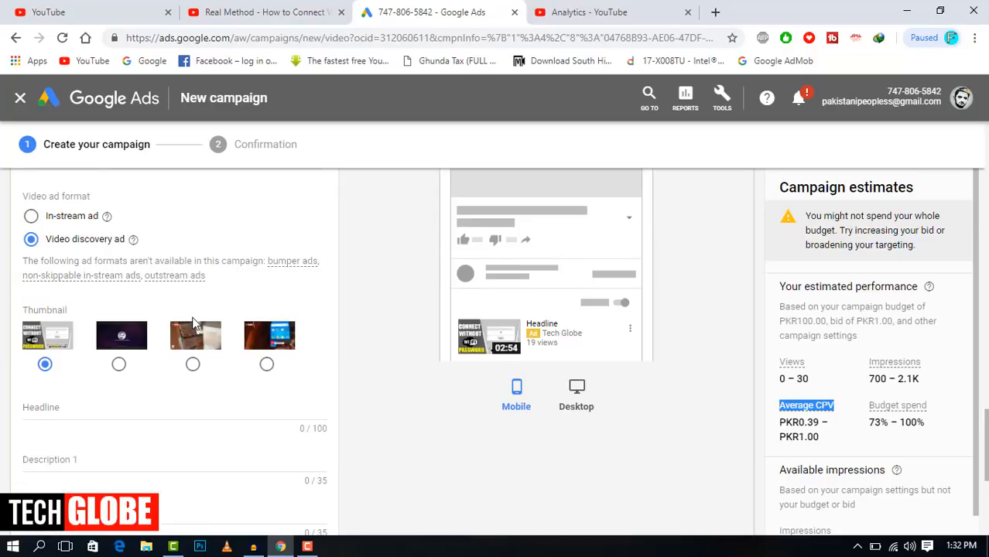
Step: Fill in the ad headline with "Connect Any WiFi without Password", copied from the video's title on YouTube
click(56, 341)
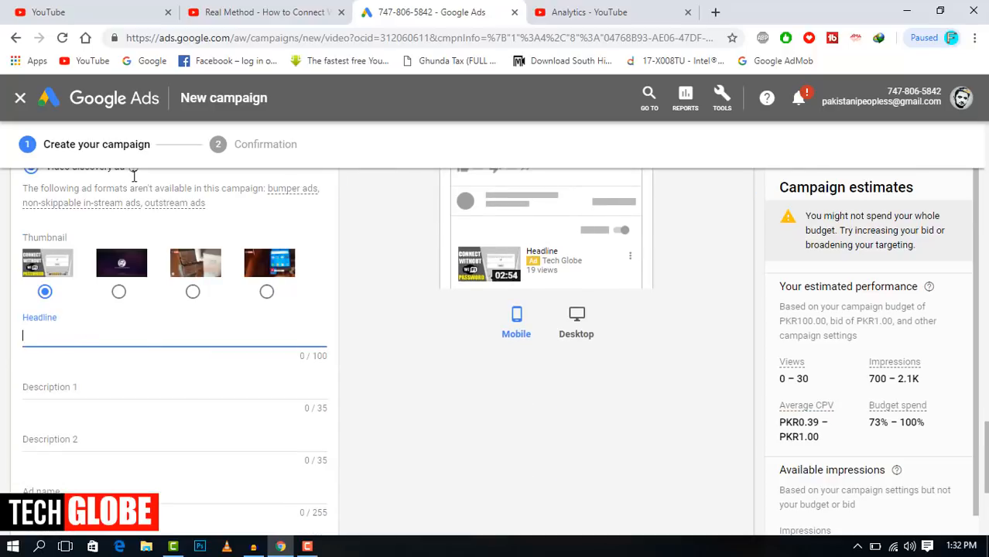
click(111, 9)
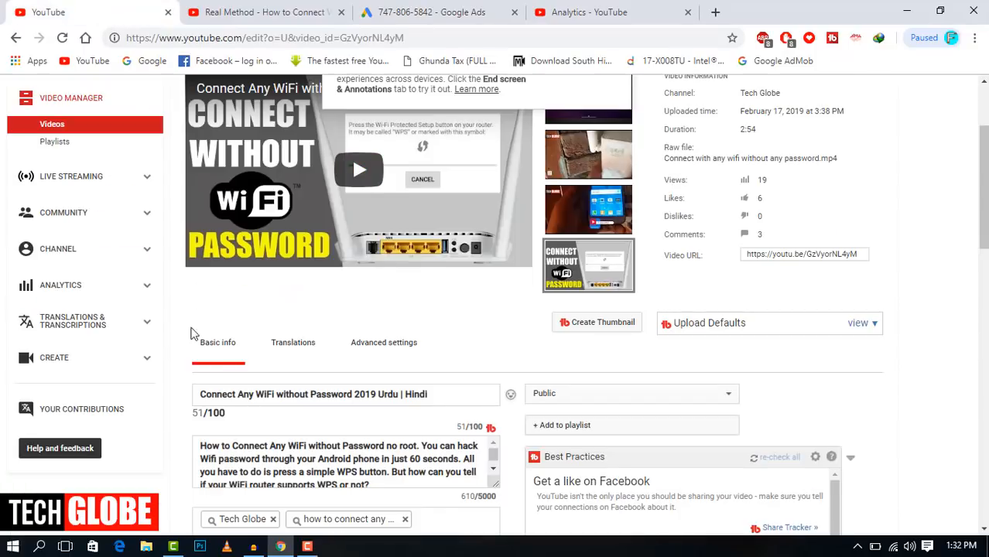
drag(201, 394, 288, 397)
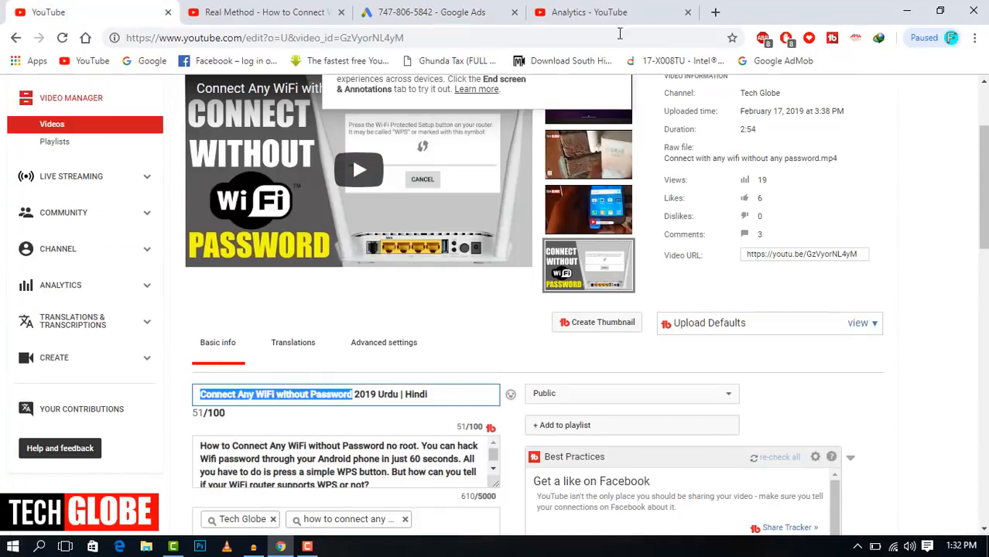
click(499, 12)
key(ctrl+v)
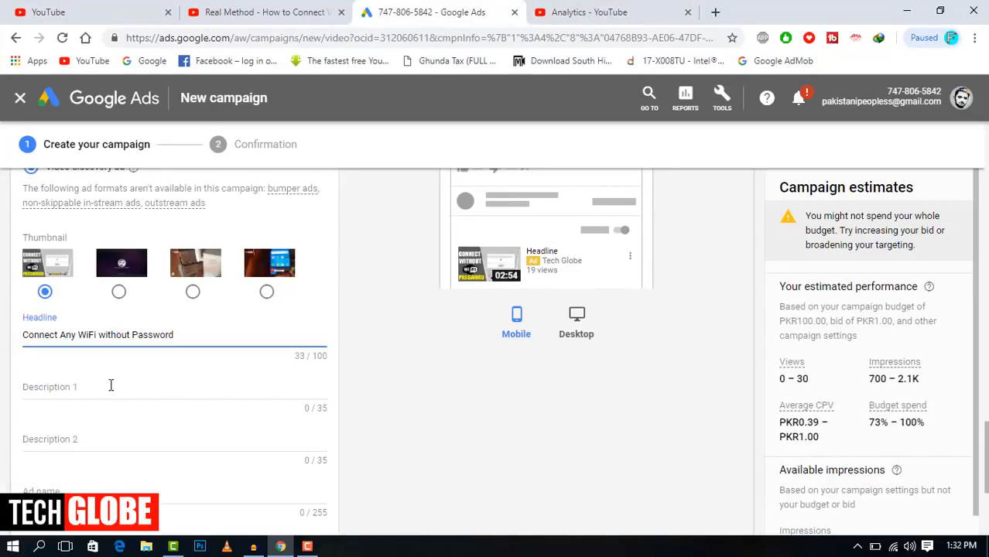
Step: Enter "USE ANY WIFI FREE WITHOUT PASSWORD" as Description 1 and name the ad "Free add"
click(111, 385)
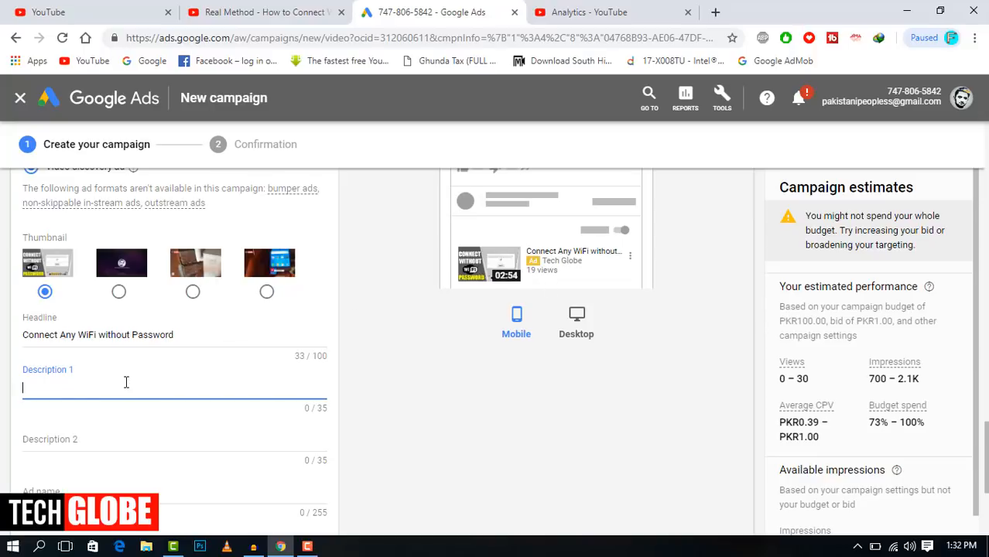
key(ctrl+v)
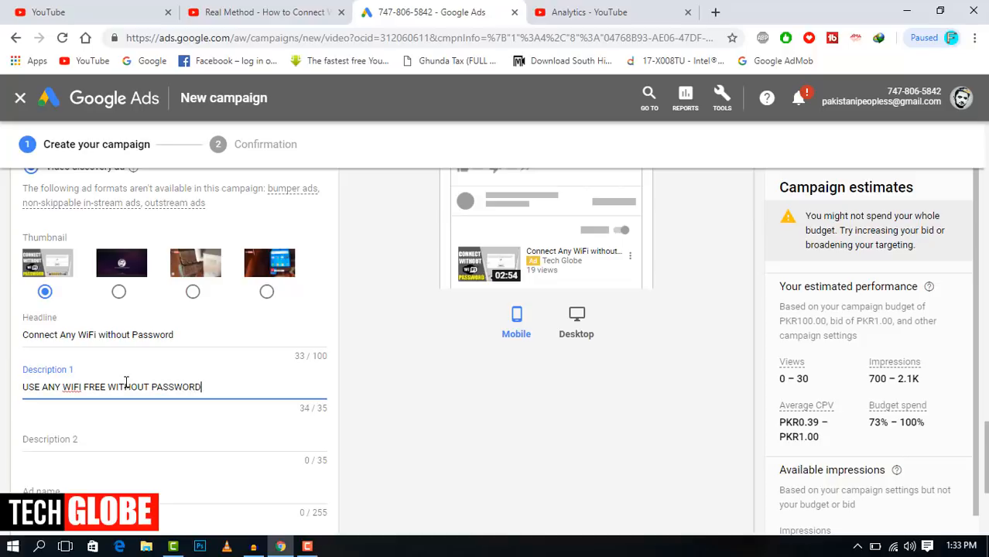
scroll(88, 430, down, 1)
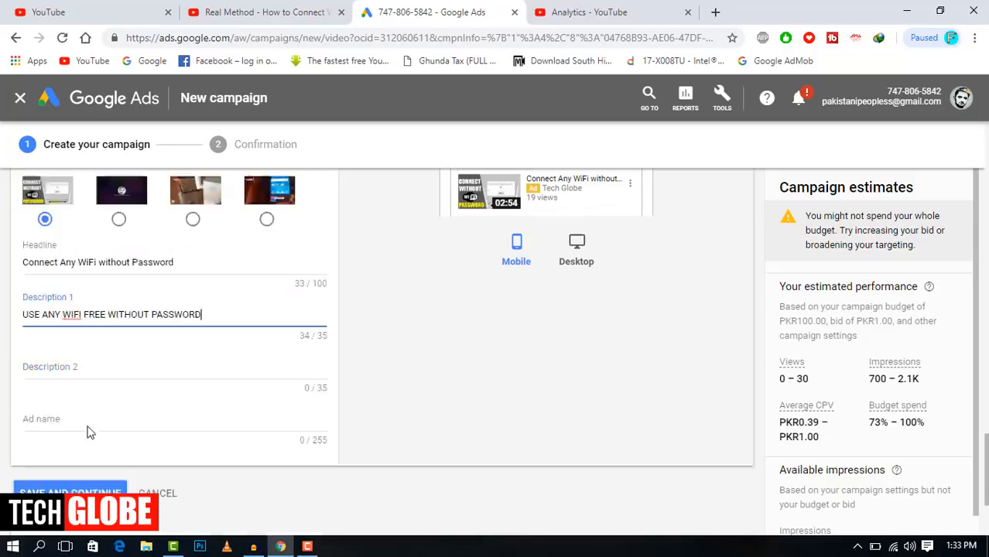
click(96, 423)
scroll(96, 424, up, 2)
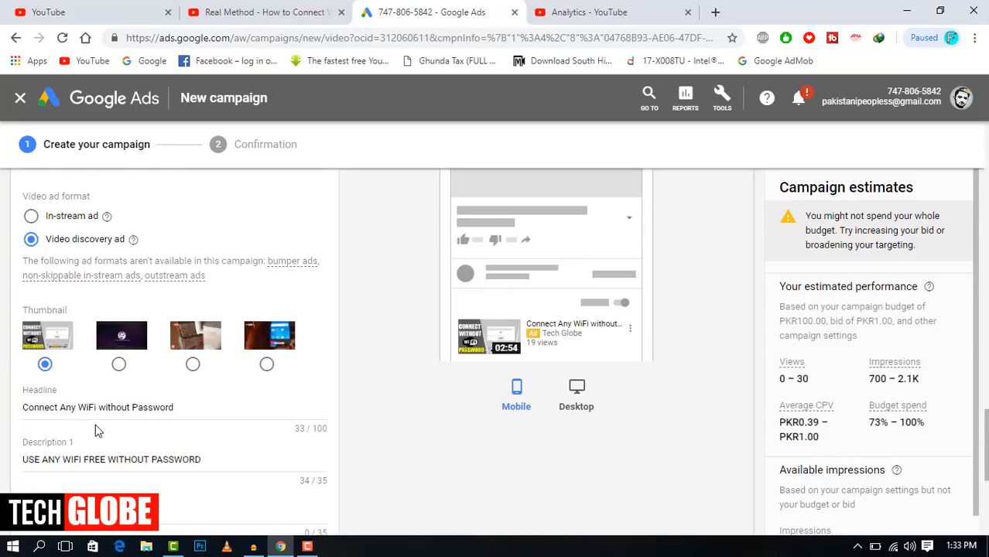
scroll(96, 430, down, 1)
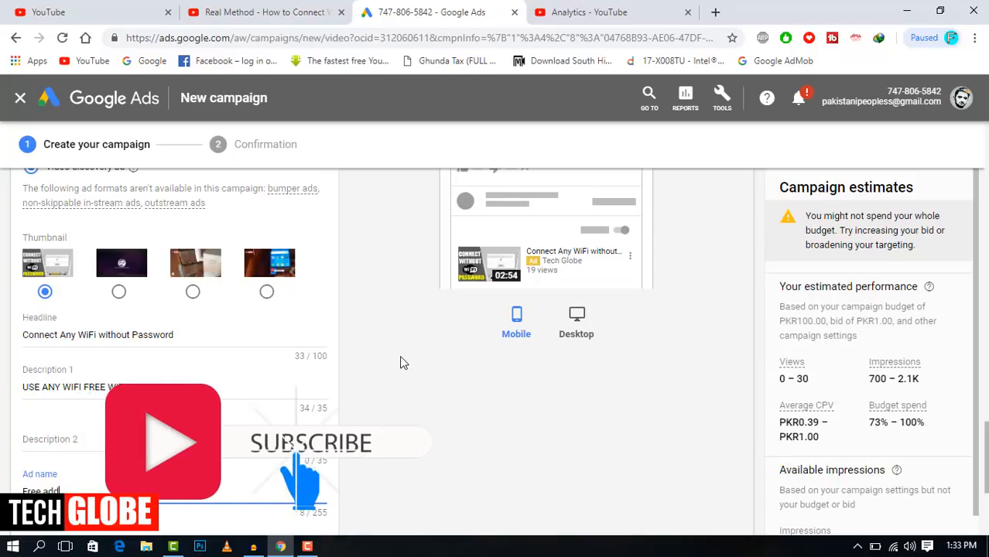
Step: Review the bidding, the video ad settings, the ad preview and the campaign's estimated performance
scroll(408, 349, up, 1)
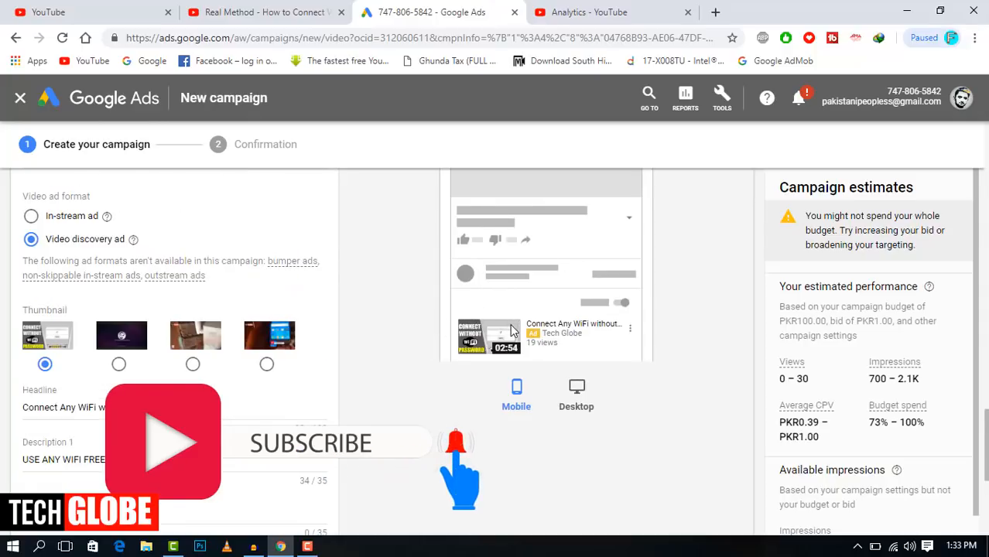
scroll(510, 329, up, 4)
scroll(509, 329, down, 7)
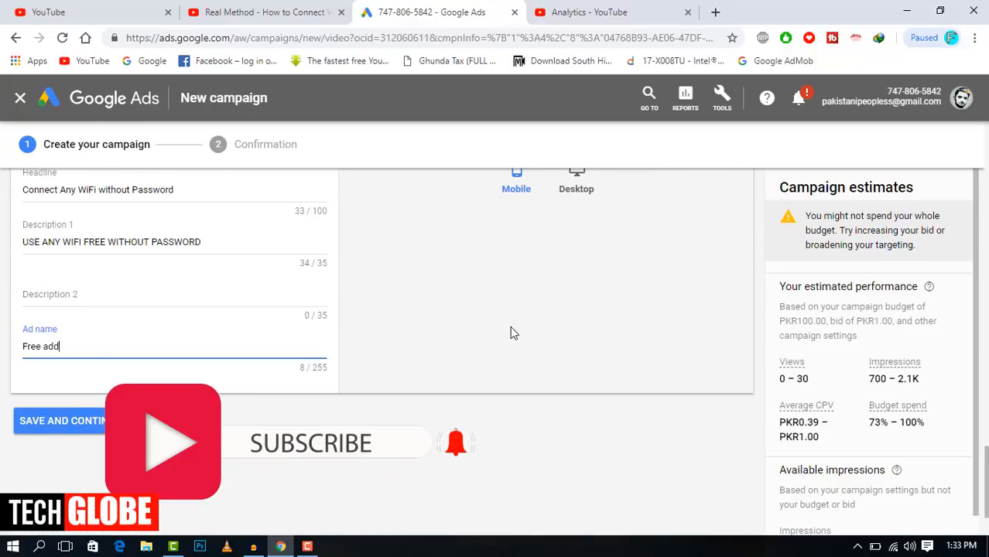
scroll(510, 331, up, 4)
scroll(526, 387, down, 2)
scroll(532, 404, up, 5)
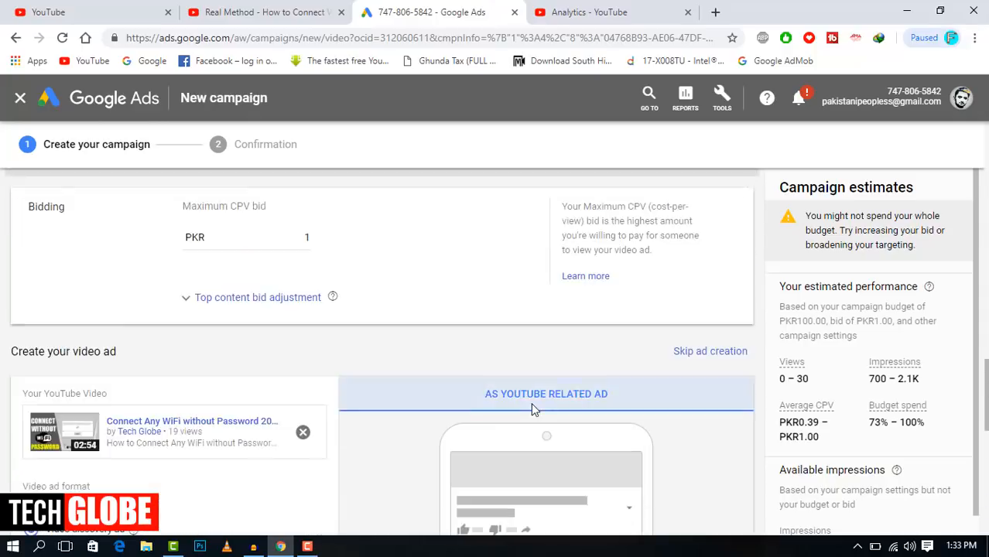
scroll(531, 403, down, 5)
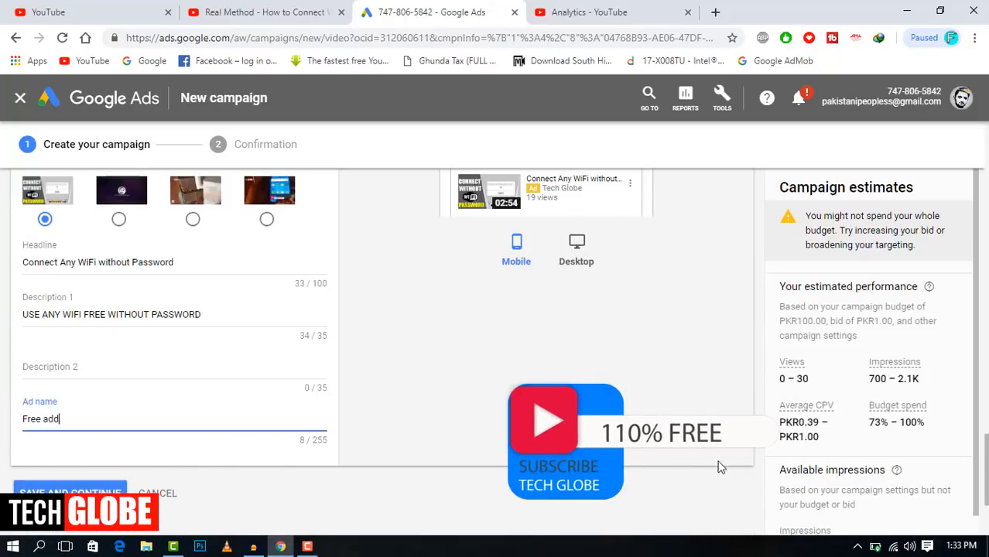
scroll(838, 284, down, 3)
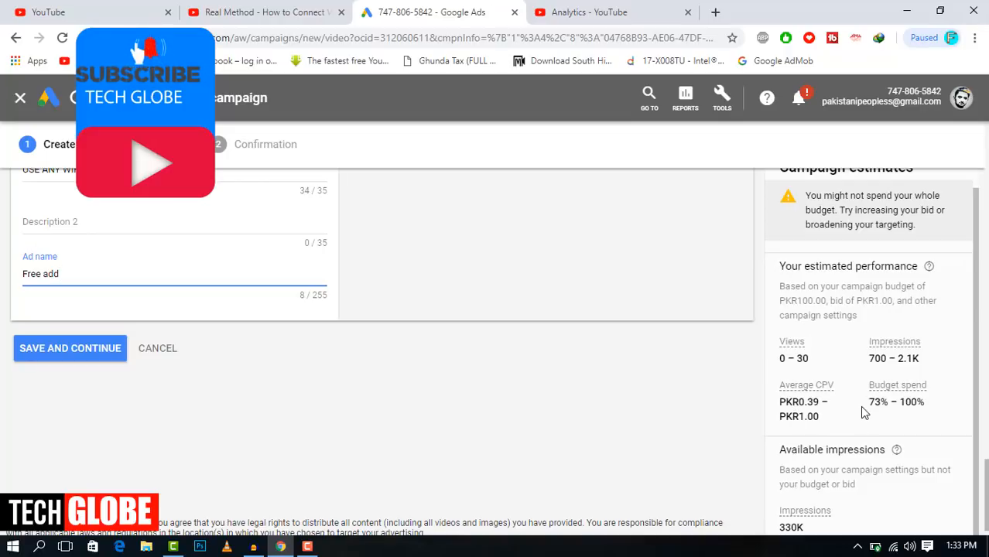
Step: Try to save the campaign, and fill in Description 2 with the Description 1 text, "USE ANY WIFI FREE WITHOUT PASSWORD"
click(87, 353)
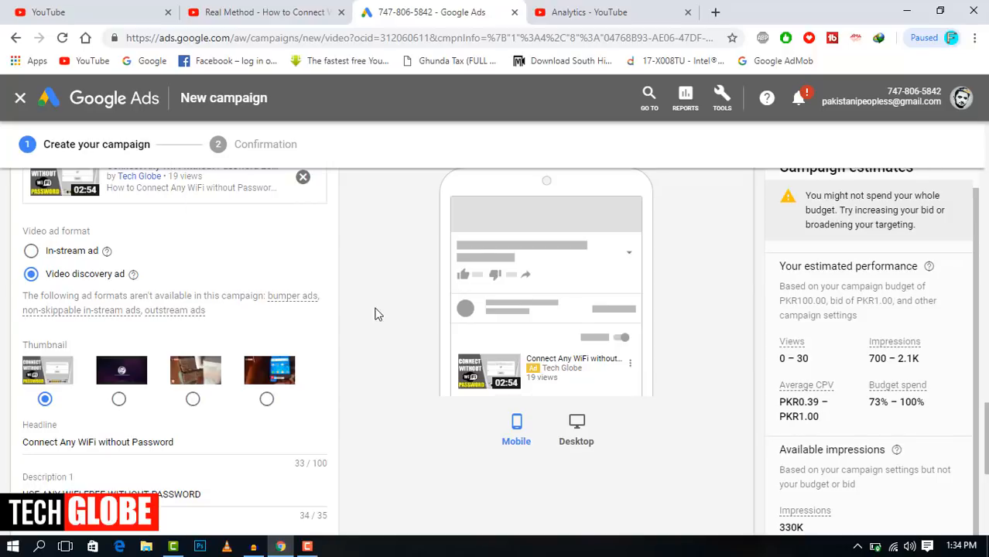
scroll(377, 313, up, 4)
scroll(376, 313, down, 8)
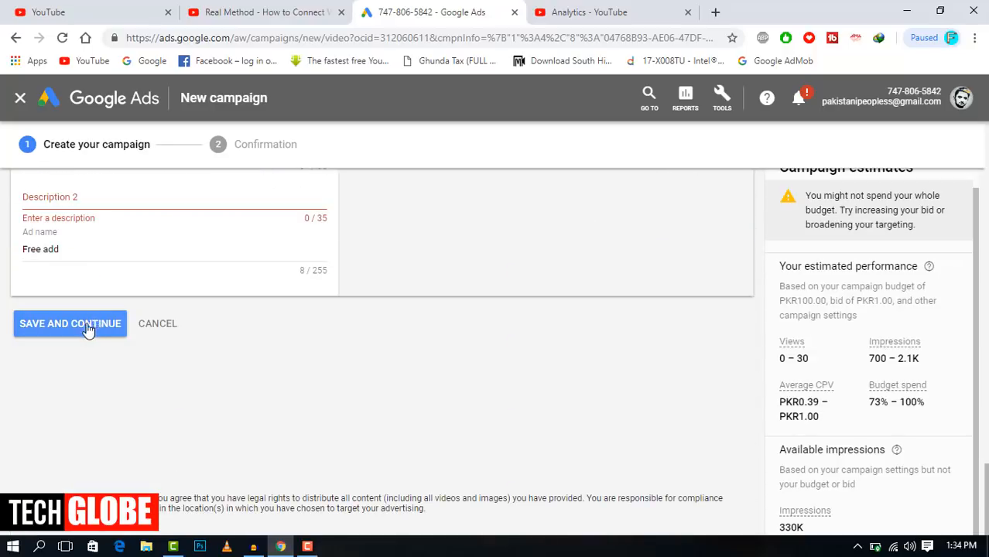
scroll(85, 321, up, 1)
click(80, 270)
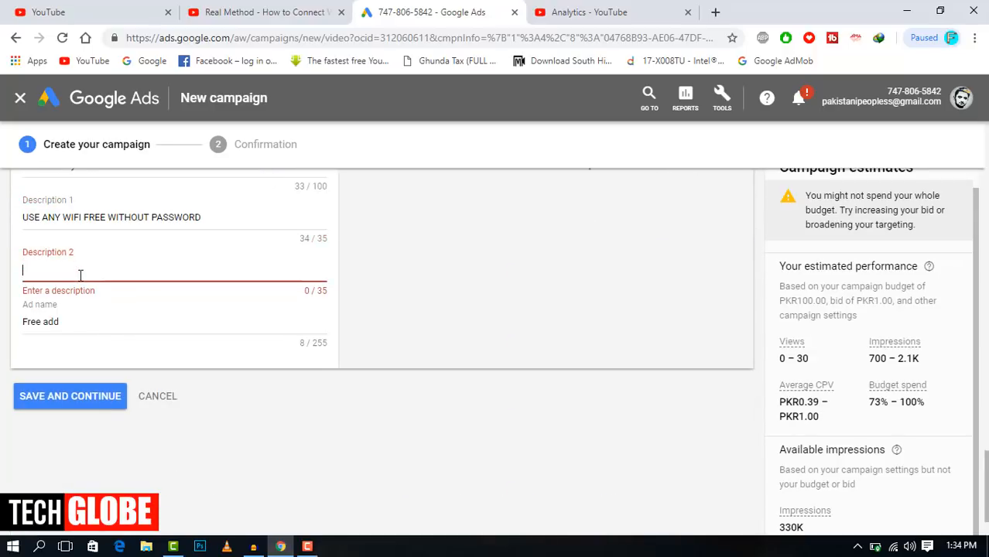
scroll(81, 275, up, 1)
triple_click(109, 290)
key(ctrl+c)
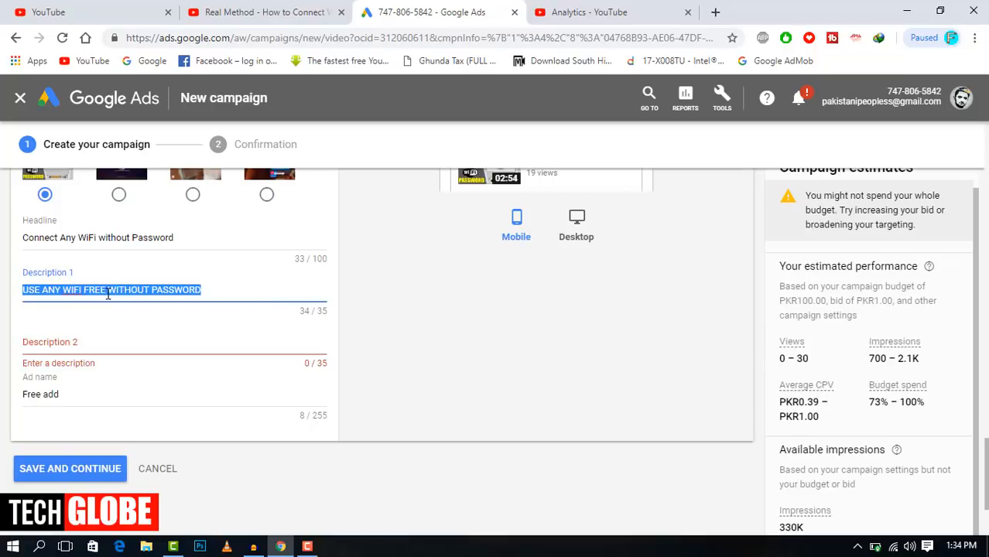
click(106, 342)
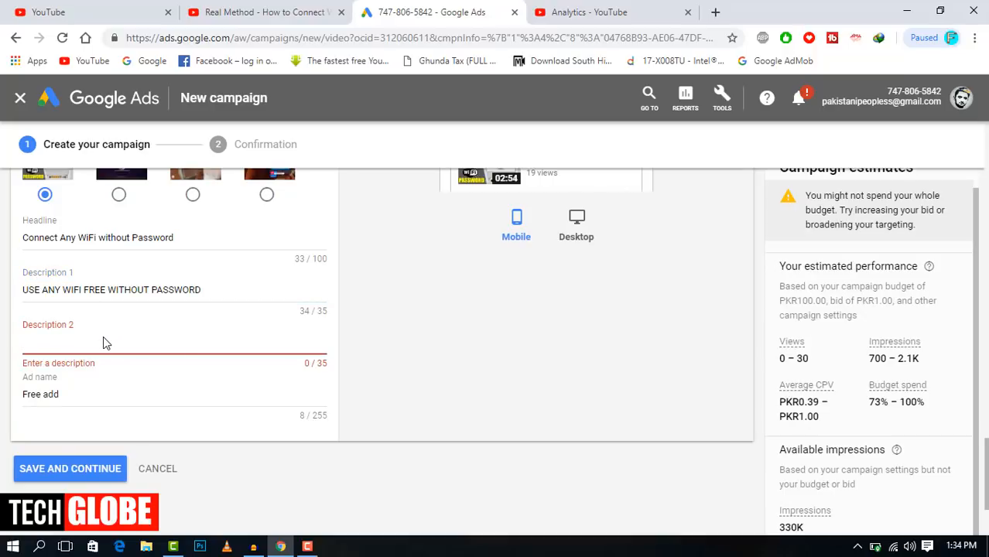
key(ctrl+v)
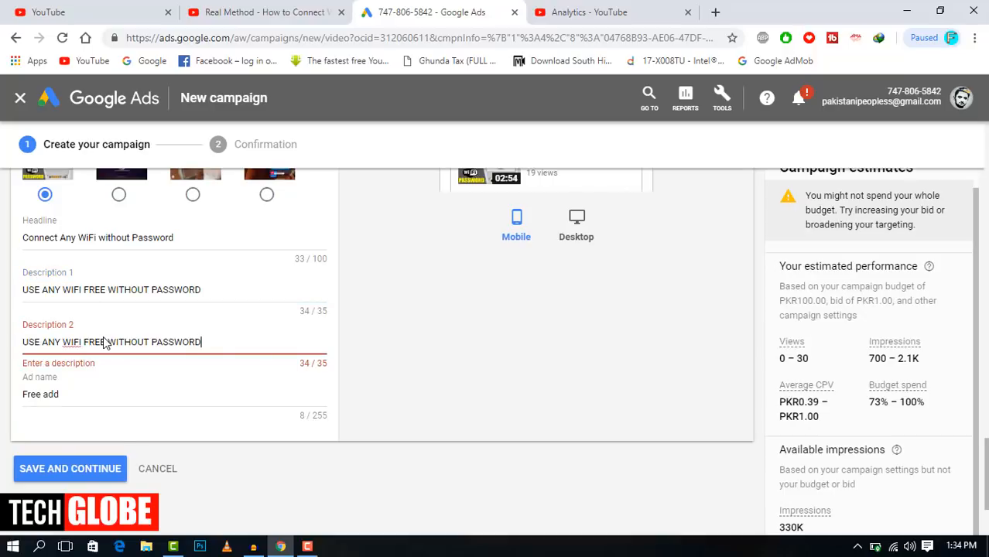
Step: Save the new campaign and continue to its ad groups overview
click(98, 467)
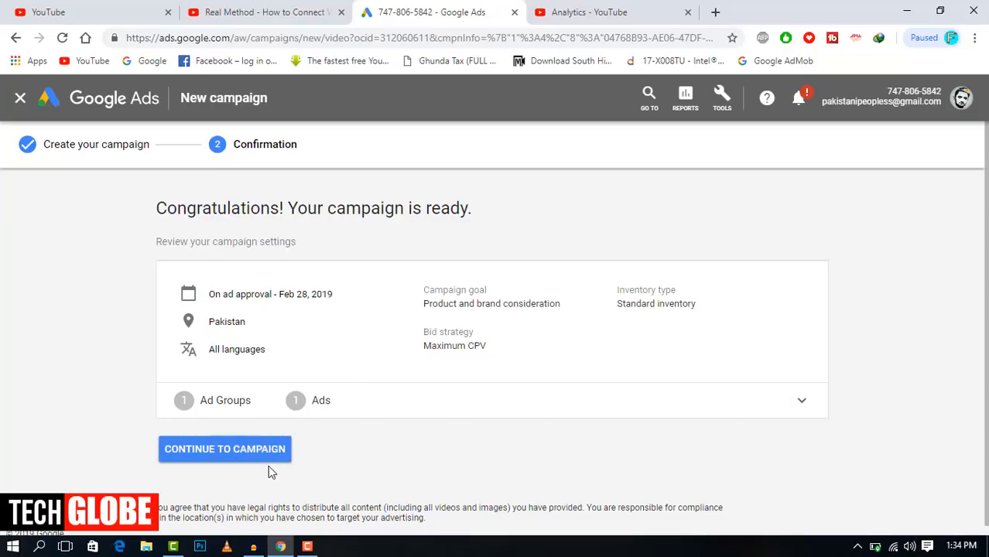
click(251, 453)
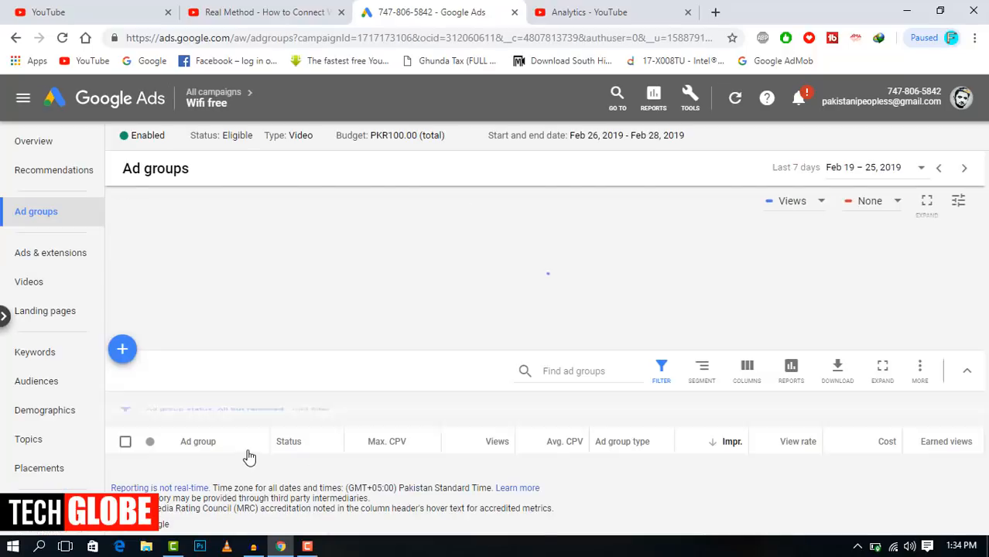
scroll(270, 385, down, 1)
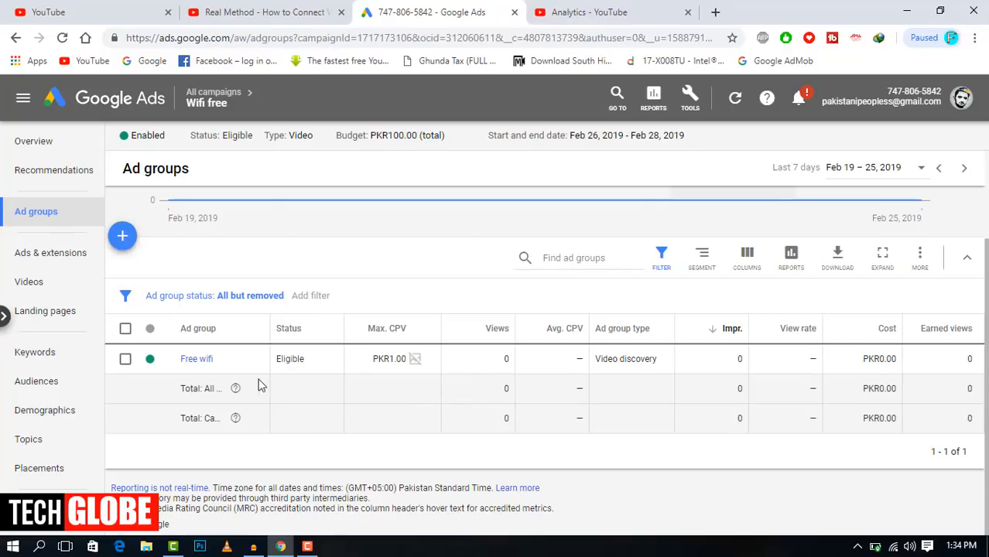
Step: Open the "Free wifi" ad group and examine the status and performance figures of its video ad
click(198, 361)
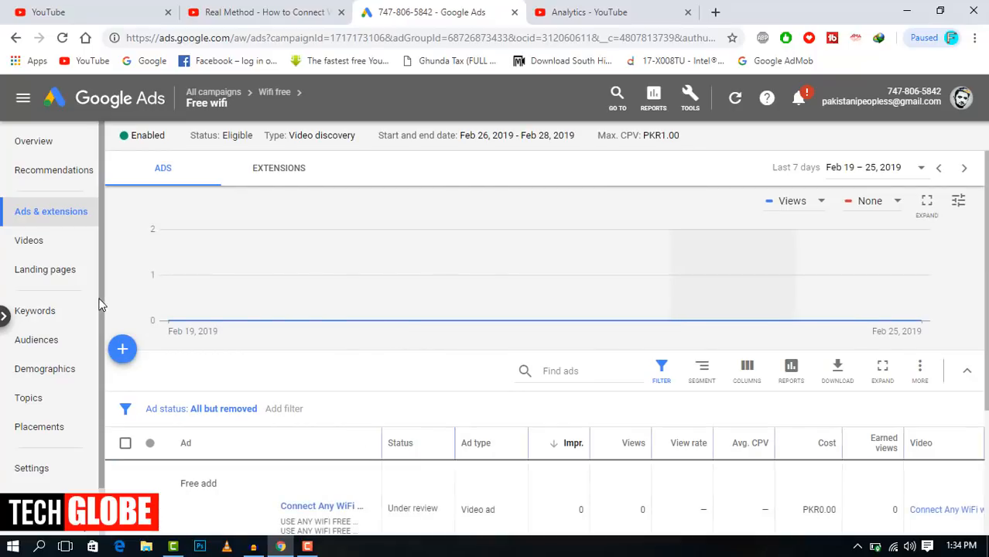
scroll(397, 481, down, 1)
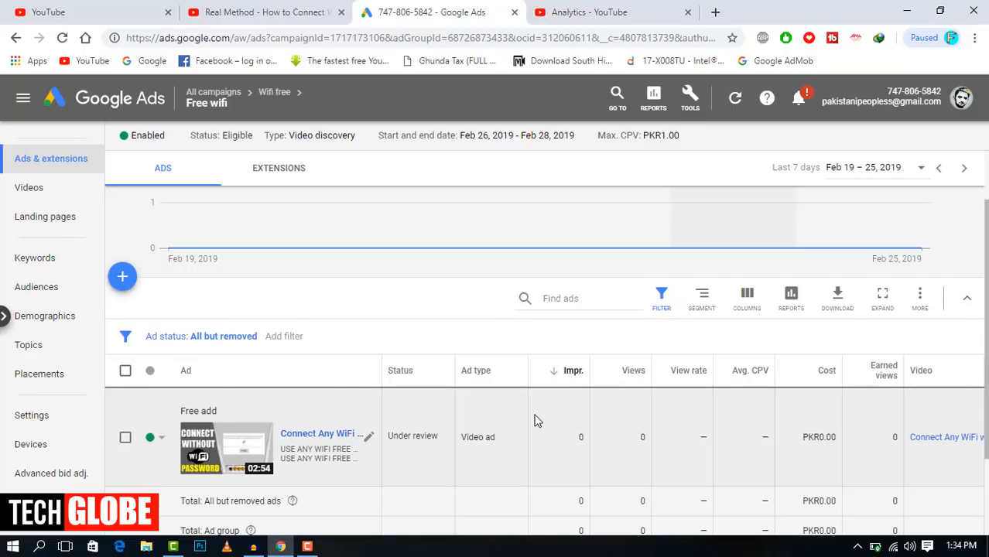
mouse_move(673, 200)
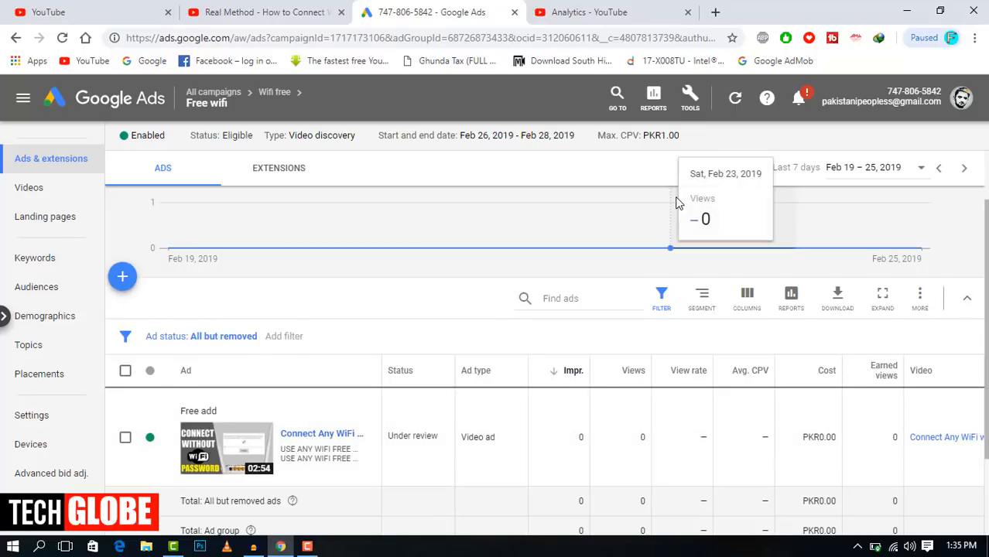
Step: Open the account's billing and payments summary, view the options for making a payment, and close them without paying
click(691, 103)
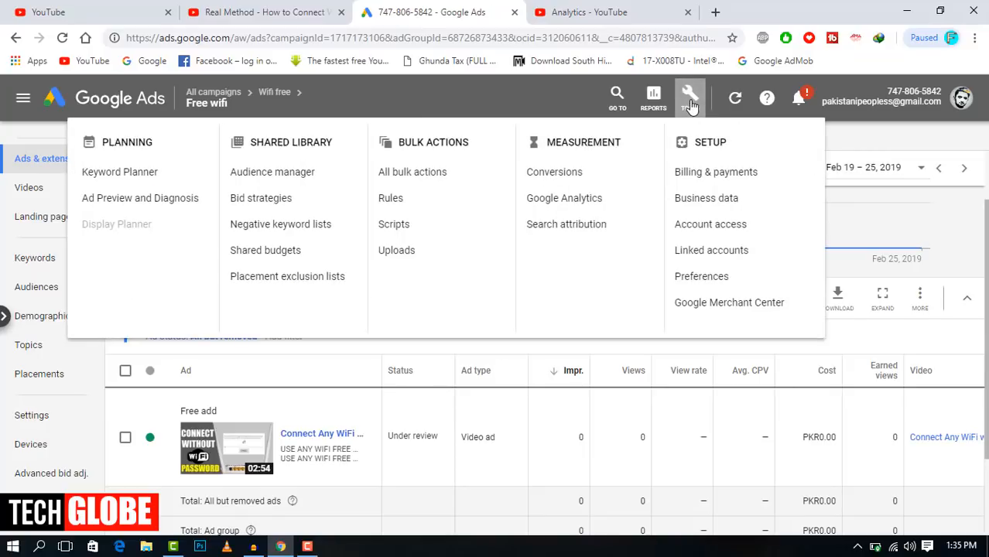
click(719, 181)
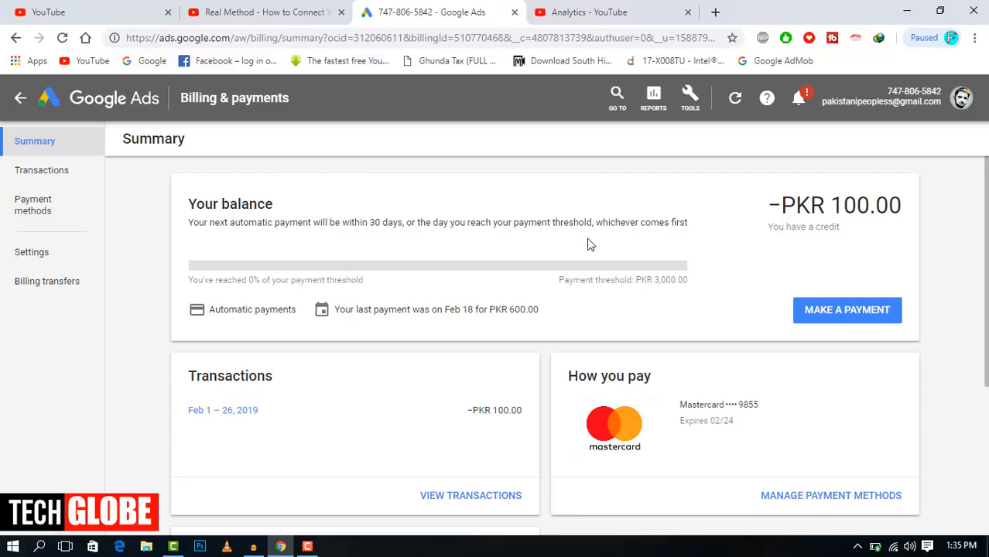
click(855, 317)
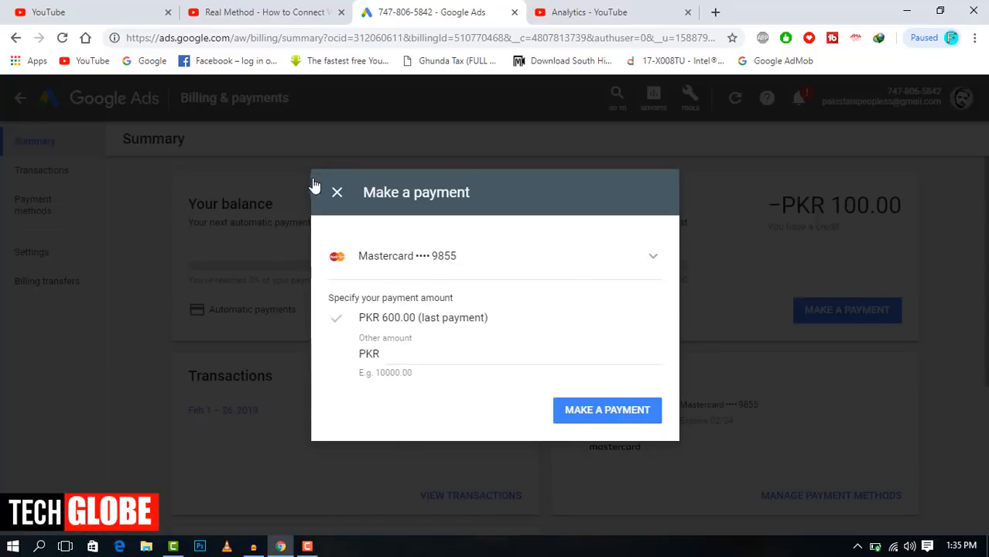
click(337, 192)
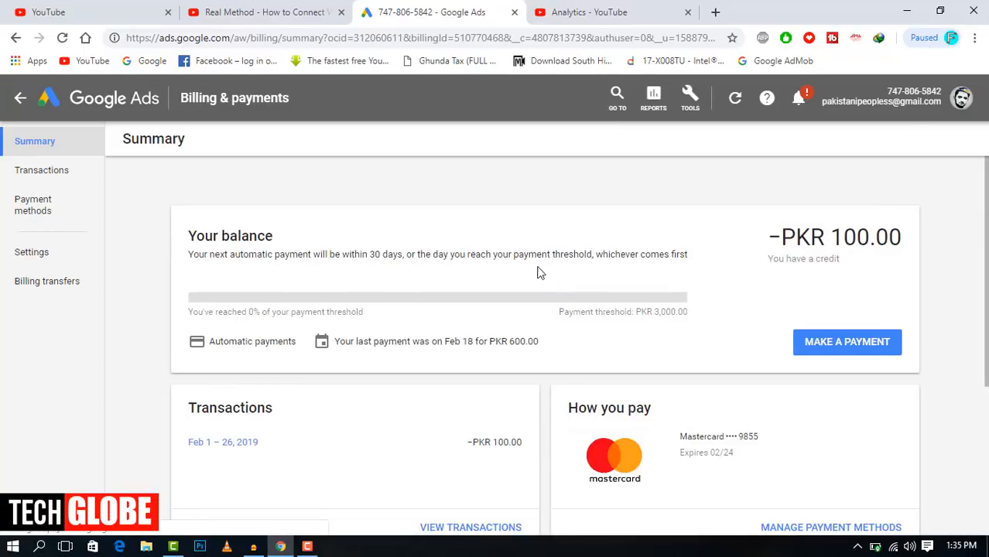